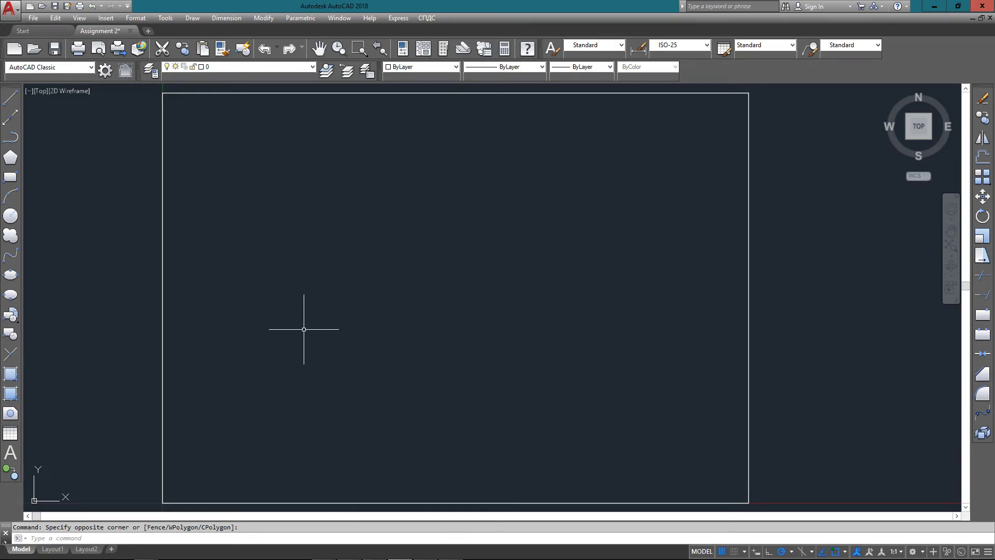
Draw the square with LINE through points 1,2, 3,2, 3,4, 1,4 and back to 1,2
{"action": "type", "text": "l"}
{"action": "key", "text": "Return"}
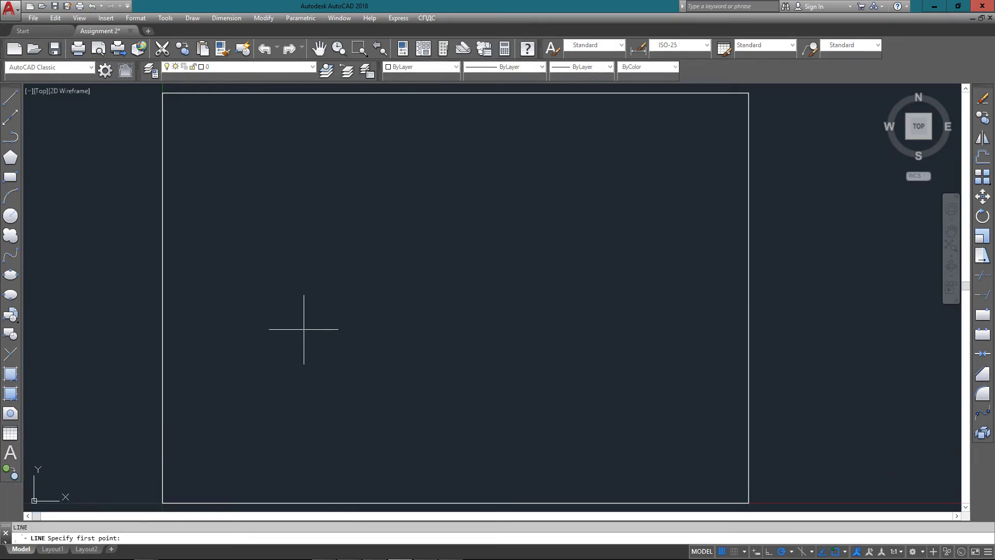
{"action": "type", "text": "1,2"}
{"action": "key", "text": "Return"}
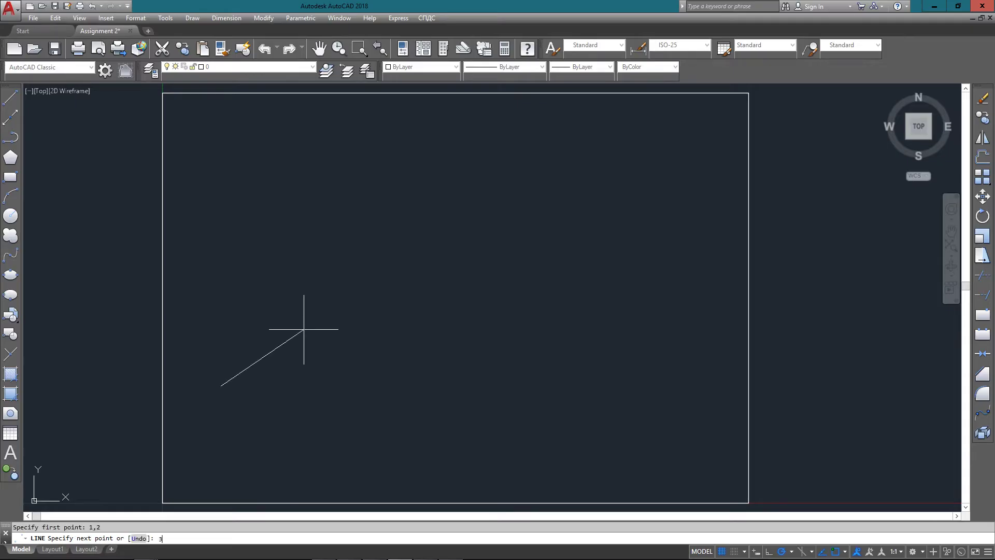
{"action": "type", "text": "3,2"}
{"action": "key", "text": "Return"}
{"action": "type", "text": "3,4"}
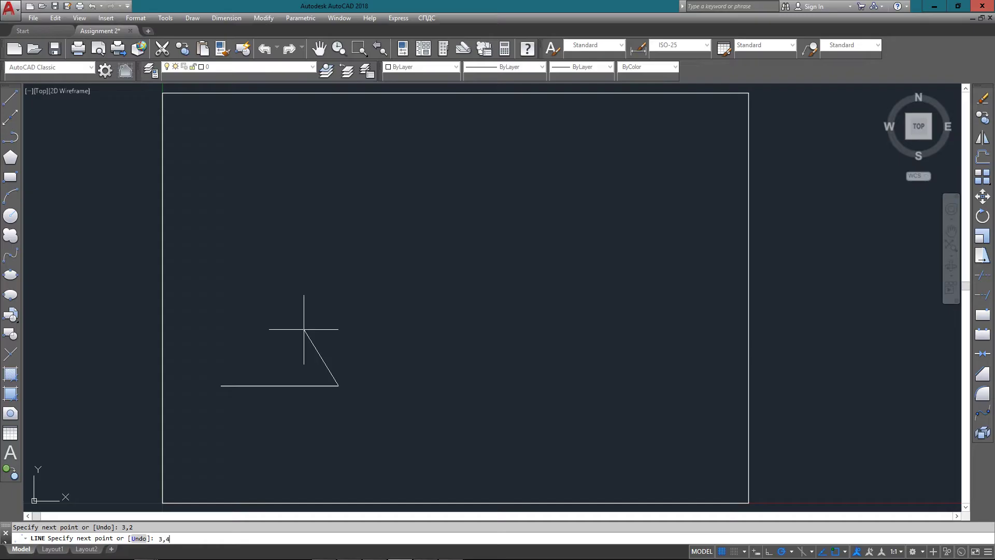
{"action": "key", "text": "Return"}
{"action": "type", "text": "1,"}
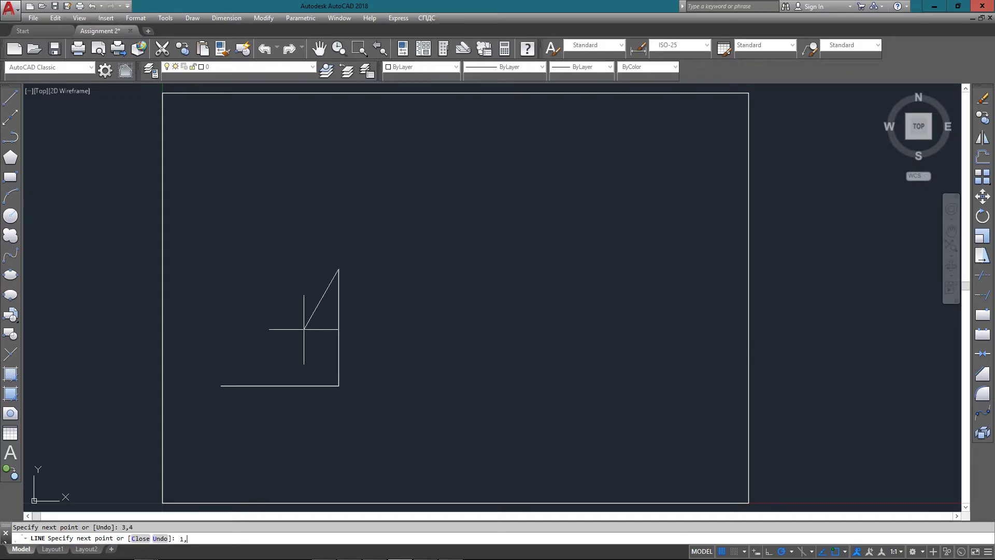
{"action": "type", "text": "4"}
{"action": "key", "text": "Return"}
{"action": "type", "text": "1,"}
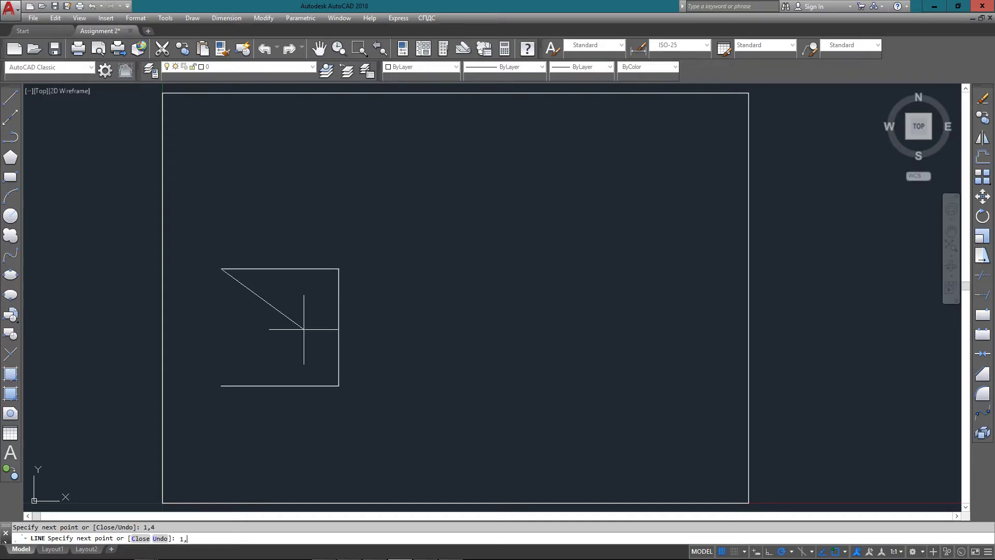
{"action": "type", "text": "2"}
{"action": "key", "text": "Return"}
{"action": "key", "text": "Return"}
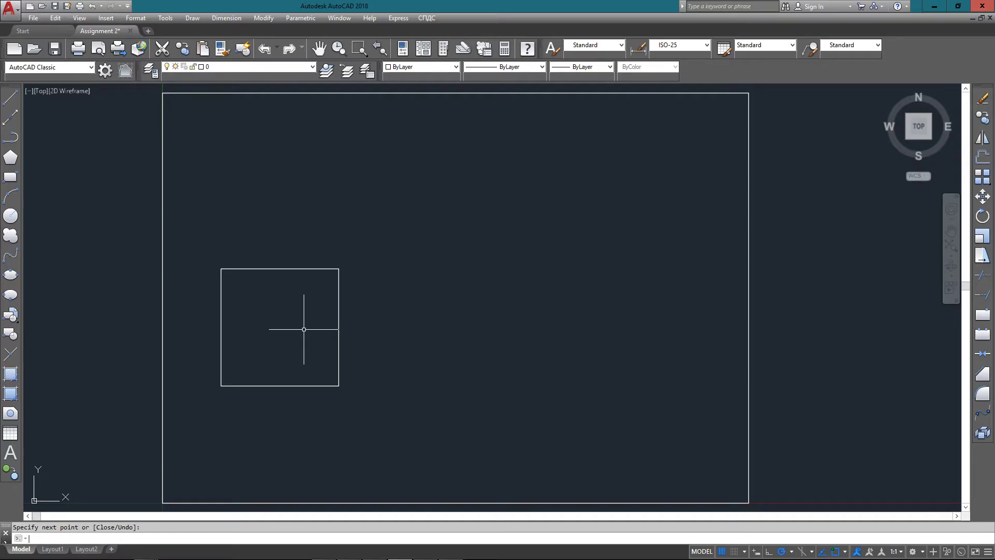
Draw a rectangle with RECTANG from corner 4.5,2 to relative corner @2,2
{"action": "key", "text": "Escape"}
{"action": "middle_click_drag", "start_coordinate": [303, 329], "coordinate": [271, 329]}
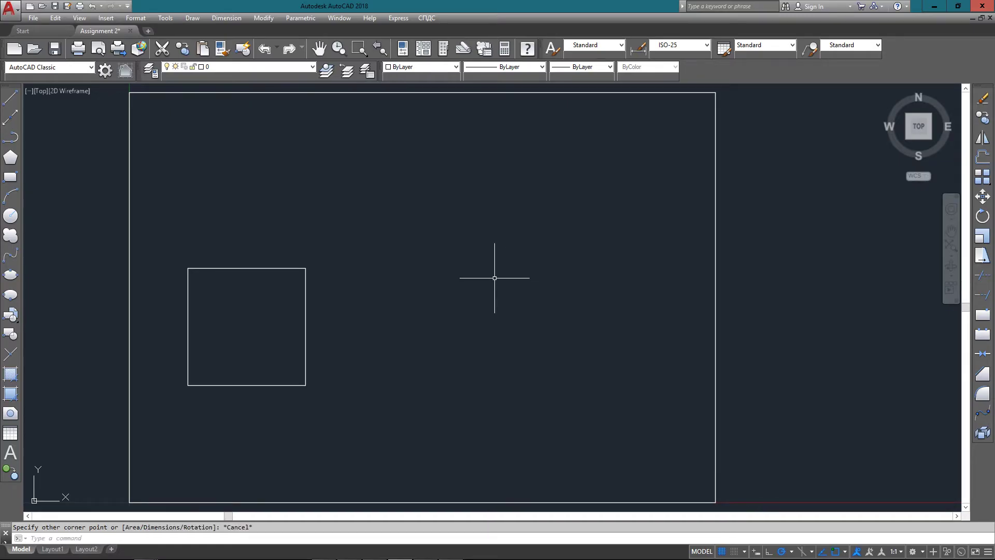
{"action": "type", "text": "REC"}
{"action": "key", "text": "Return"}
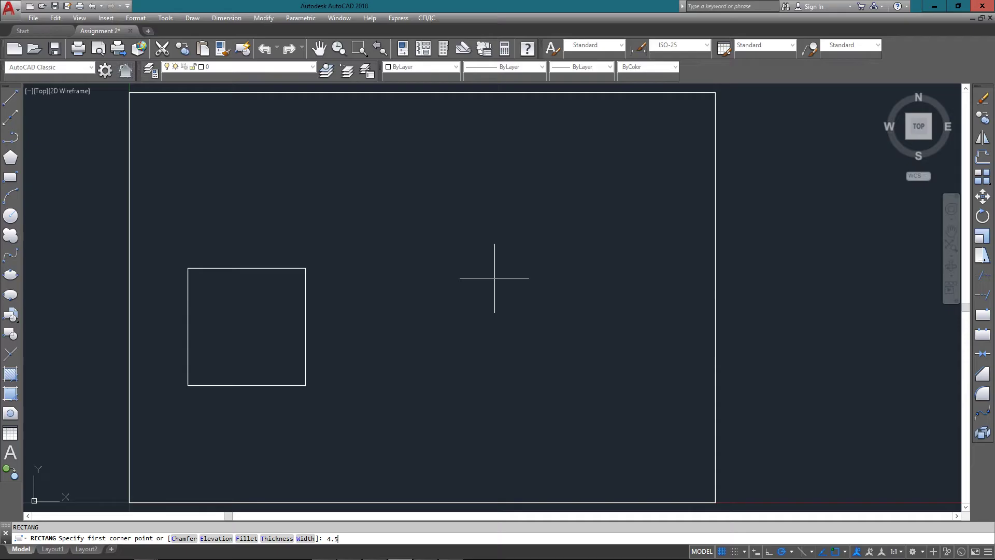
{"action": "type", "text": "4.5,2"}
{"action": "key", "text": "Return"}
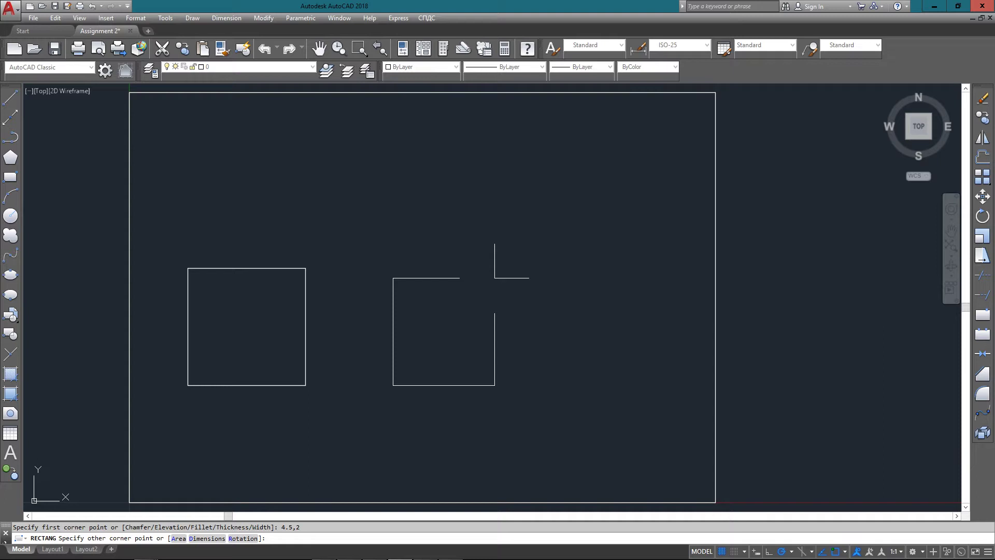
{"action": "type", "text": "@2,2"}
{"action": "key", "text": "Return"}
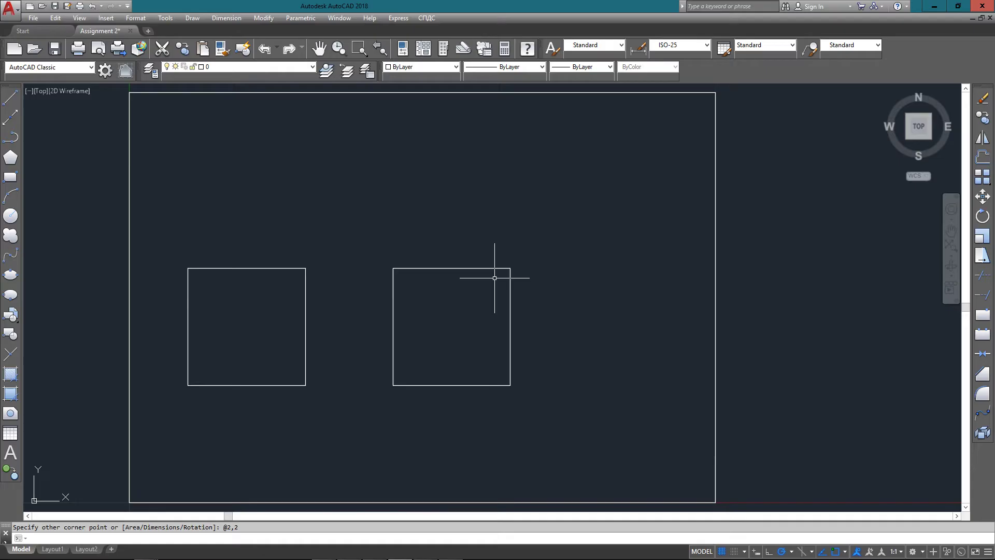
{"action": "left_click", "coordinate": [393, 317]}
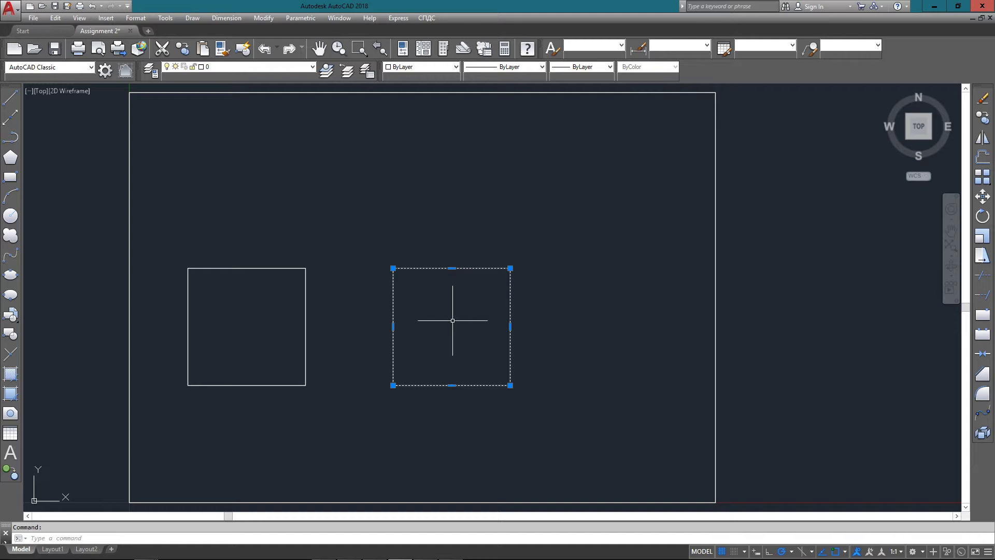
{"action": "left_click", "coordinate": [305, 316]}
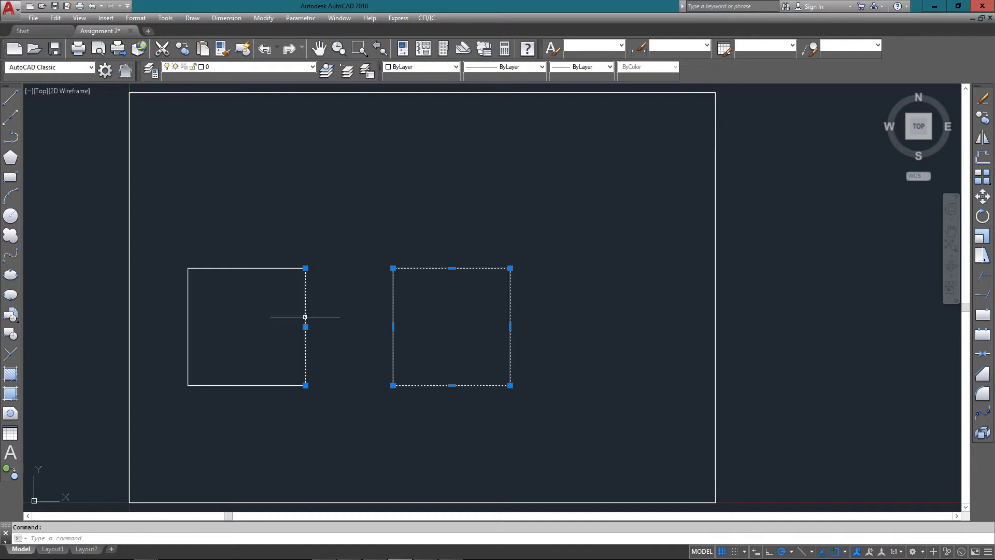
{"action": "left_click", "coordinate": [262, 265]}
{"action": "left_click", "coordinate": [263, 273]}
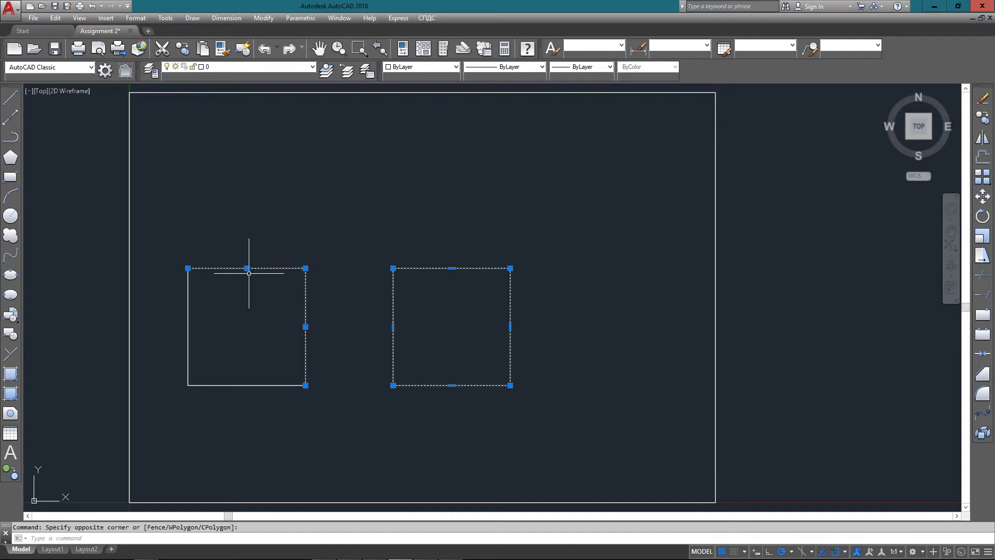
{"action": "left_click", "coordinate": [189, 326]}
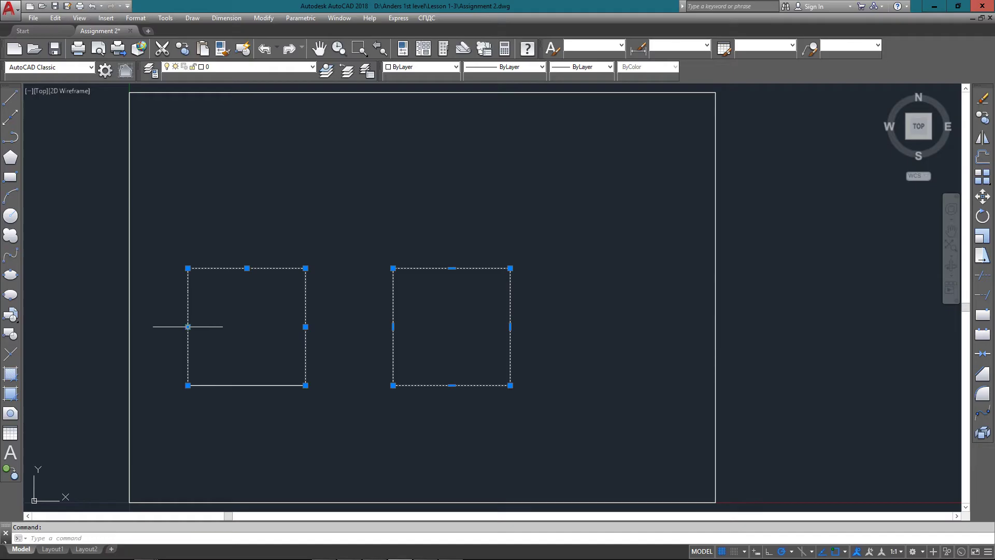
{"action": "left_click", "coordinate": [250, 384]}
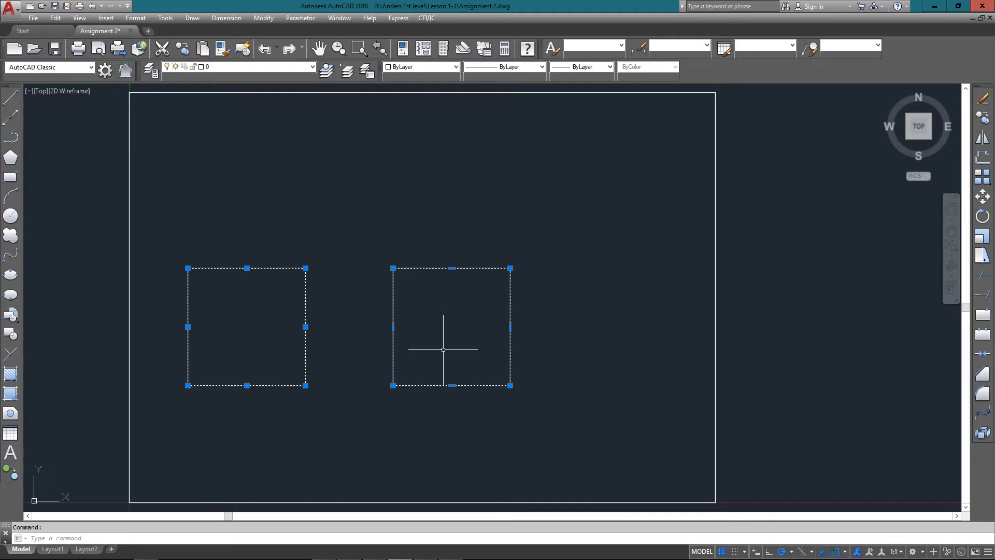
{"action": "key", "text": "Escape"}
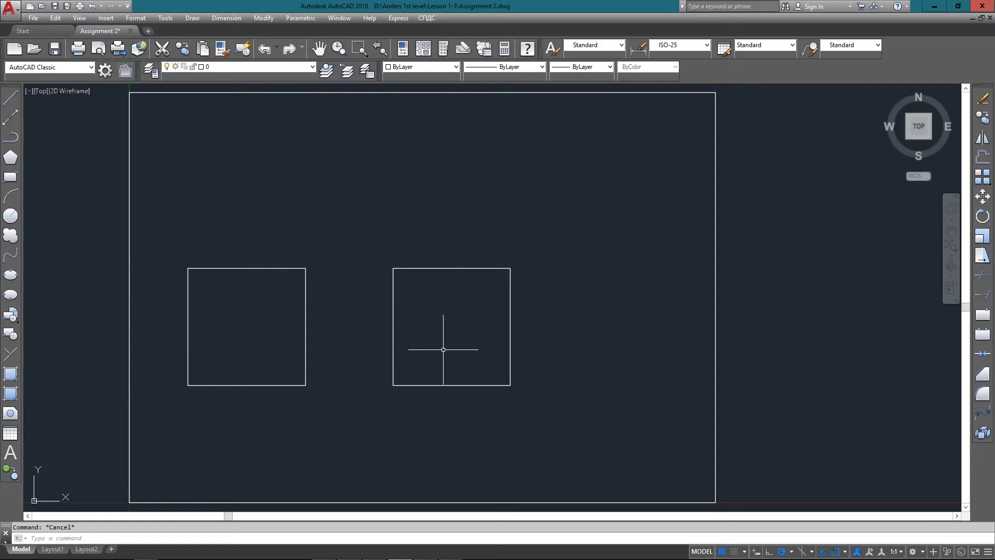
Start a multiline with scale 0.15 at start point 8,2
{"action": "type", "text": "mline"}
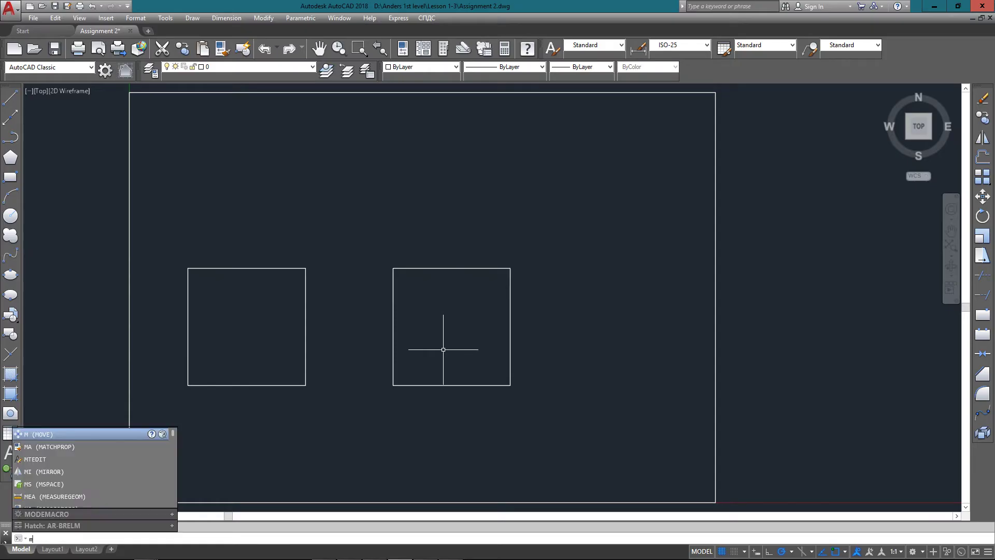
{"action": "key", "text": "Return"}
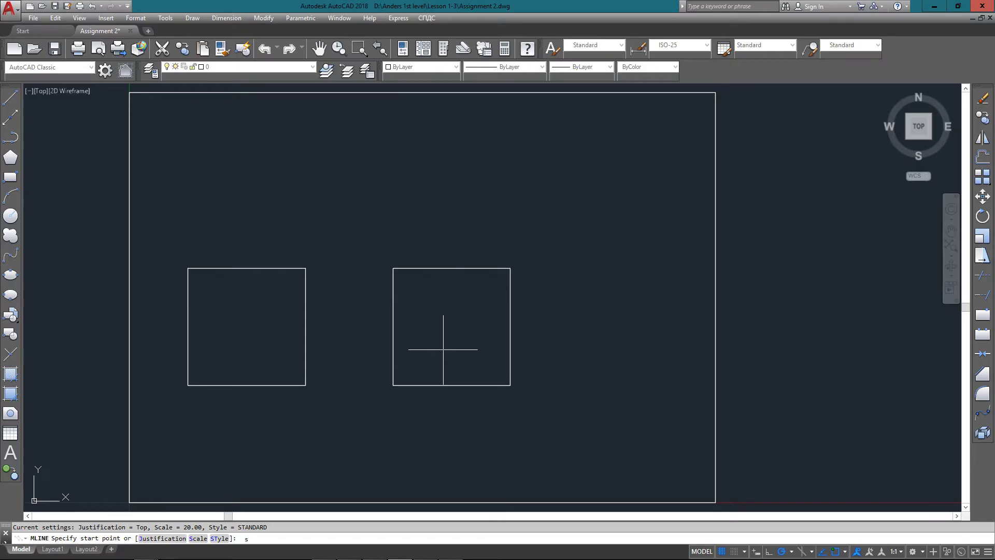
{"action": "key", "text": "Return"}
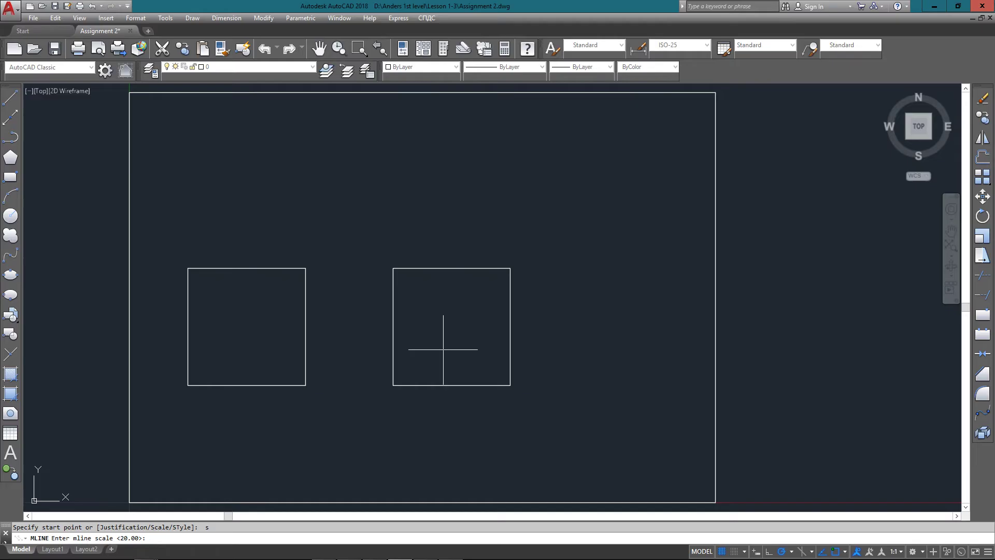
{"action": "type", "text": "0.15"}
{"action": "key", "text": "Return"}
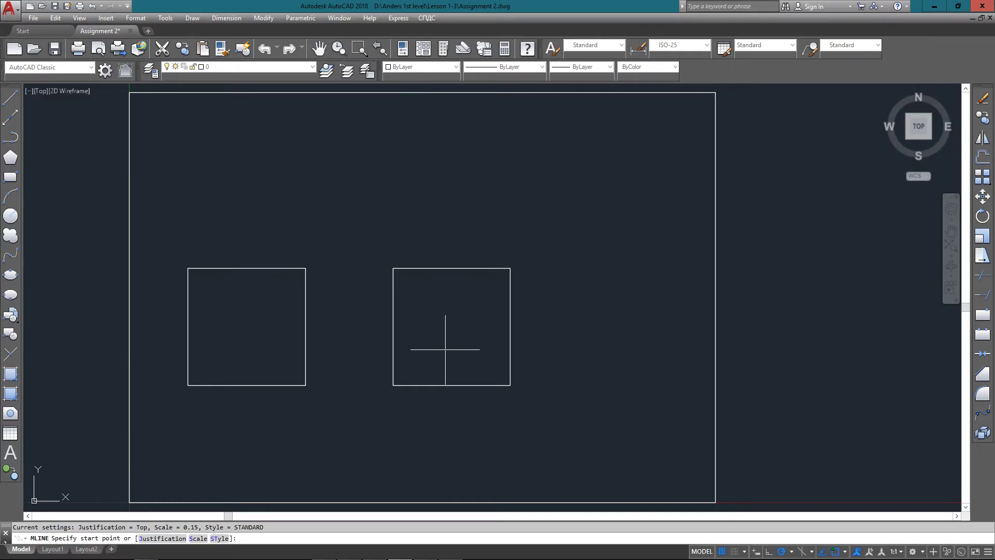
{"action": "type", "text": "8,2"}
{"action": "key", "text": "Return"}
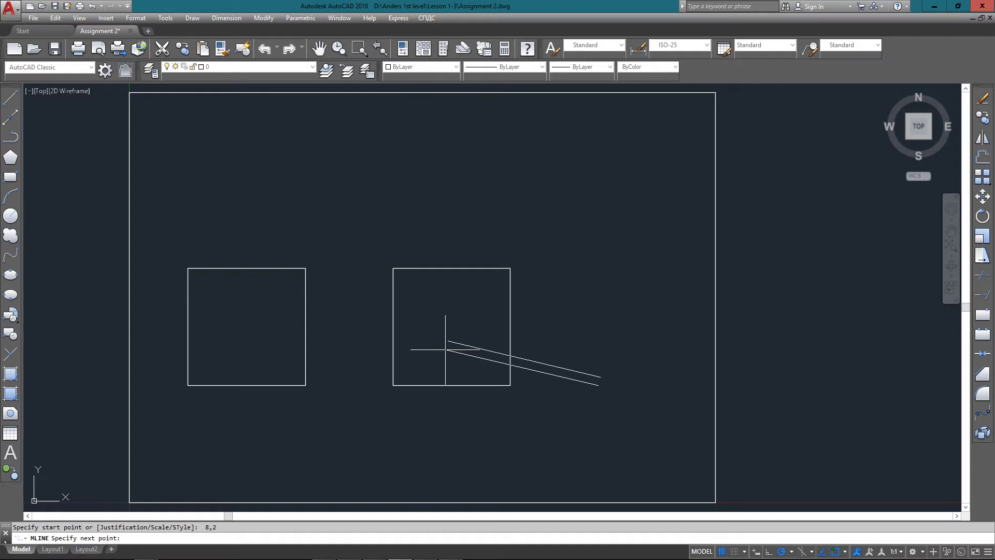
Add 1.5-unit multiline sides with @0,1.5 and @-1.5,0, undo the stray segment, and close it
{"action": "type", "text": "@"}
{"action": "type", "text": "5,0"}
{"action": "key", "text": "Return"}
{"action": "type", "text": "@0,"}
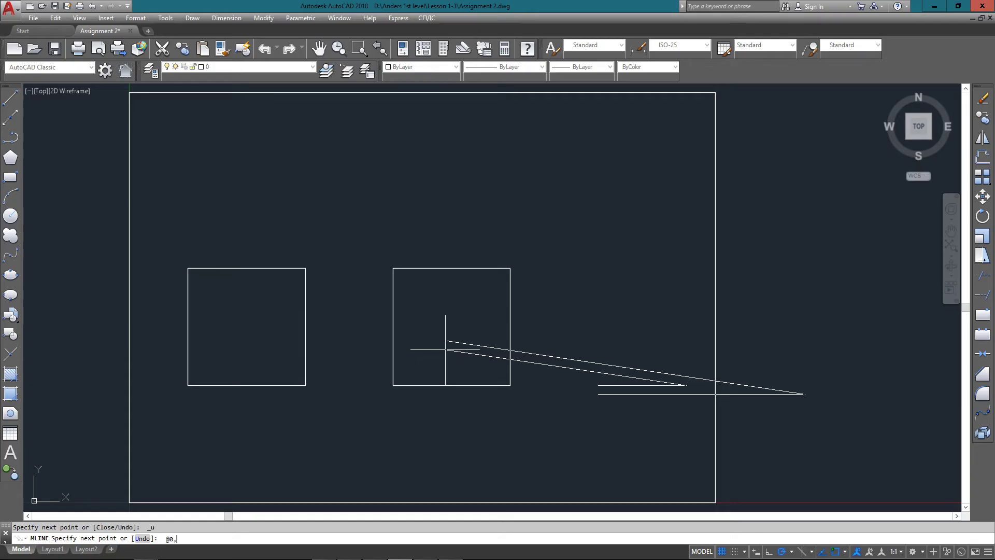
{"action": "type", "text": "1.5"}
{"action": "key", "text": "Return"}
{"action": "type", "text": "@-"}
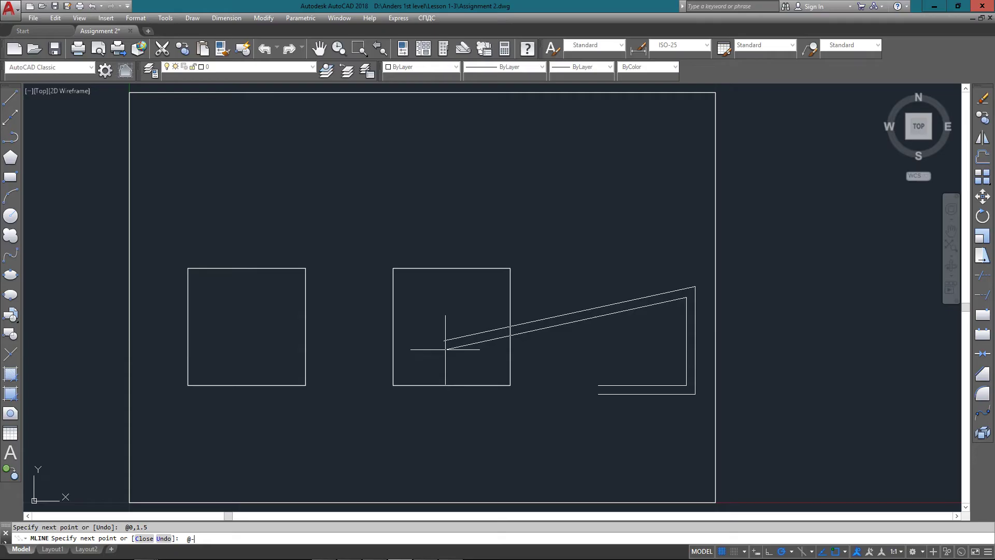
{"action": "type", "text": "1.5,0"}
{"action": "key", "text": "Return"}
{"action": "type", "text": "8"}
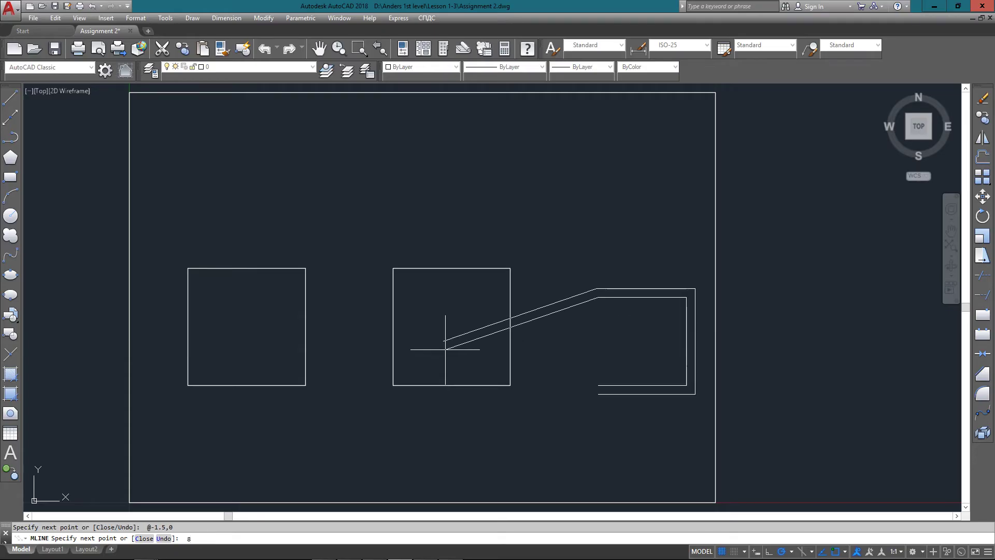
{"action": "type", "text": ",2"}
{"action": "key", "text": "Return"}
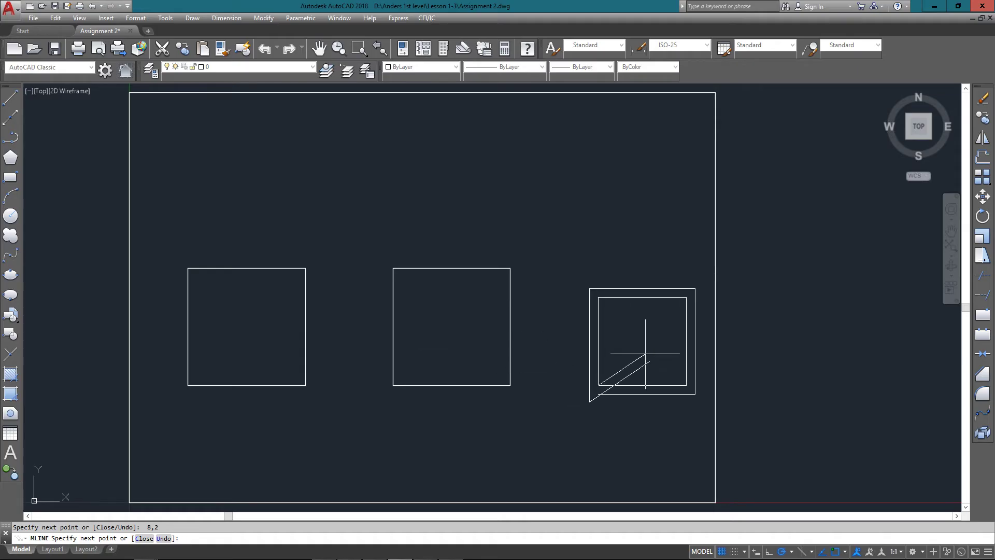
{"action": "key", "text": "ctrl+z"}
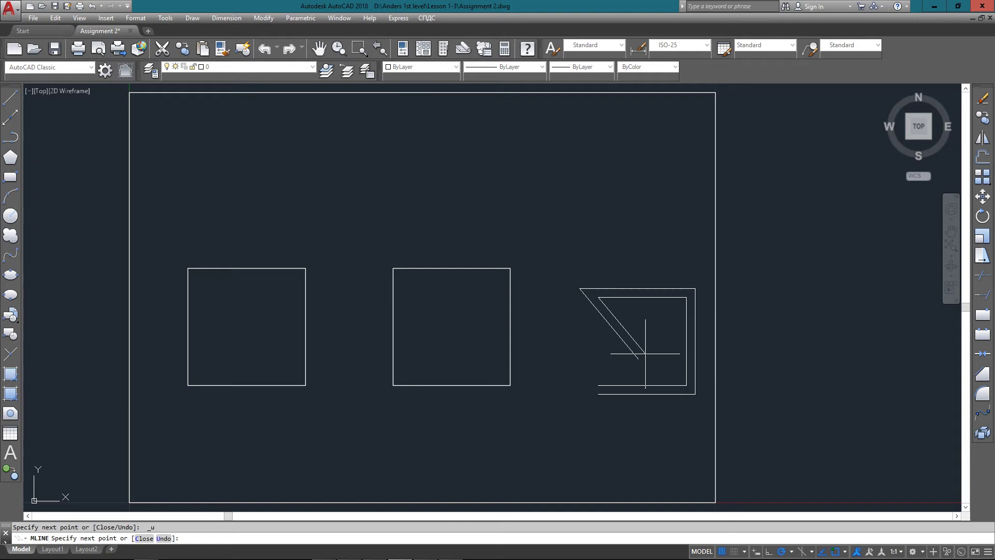
{"action": "type", "text": "c"}
{"action": "key", "text": "Return"}
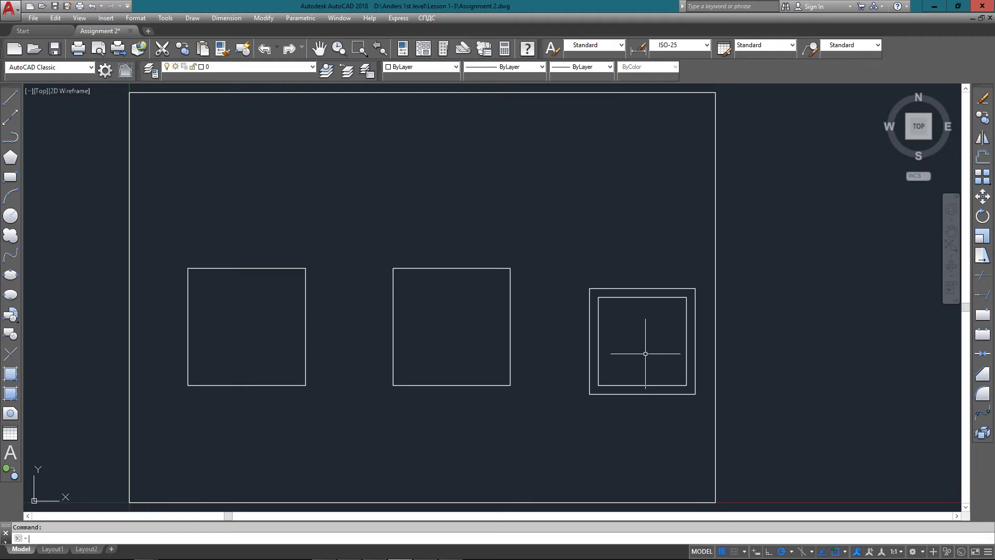
Draw a vertical line from 2,5 to 2,6
{"action": "type", "text": "l"}
{"action": "key", "text": "Return"}
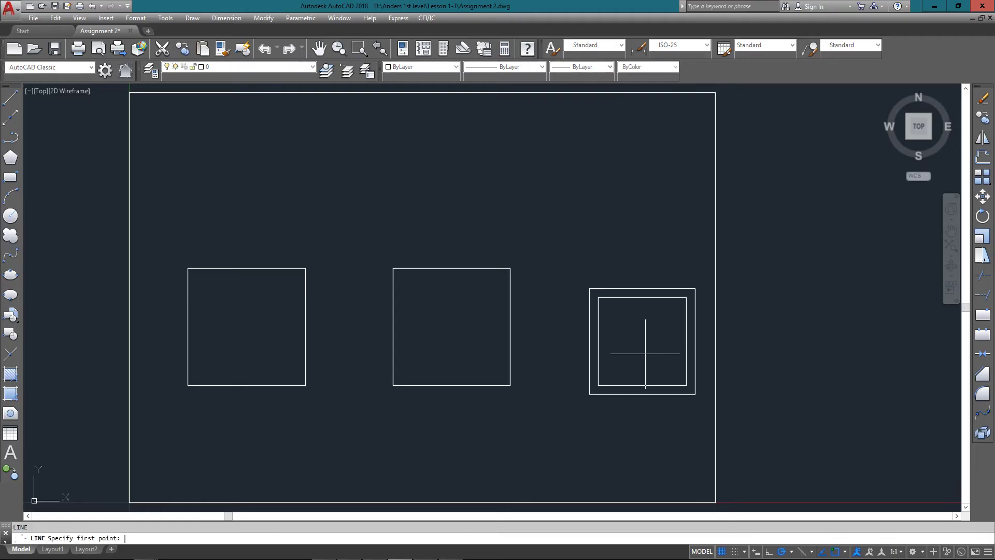
{"action": "key", "text": "Escape"}
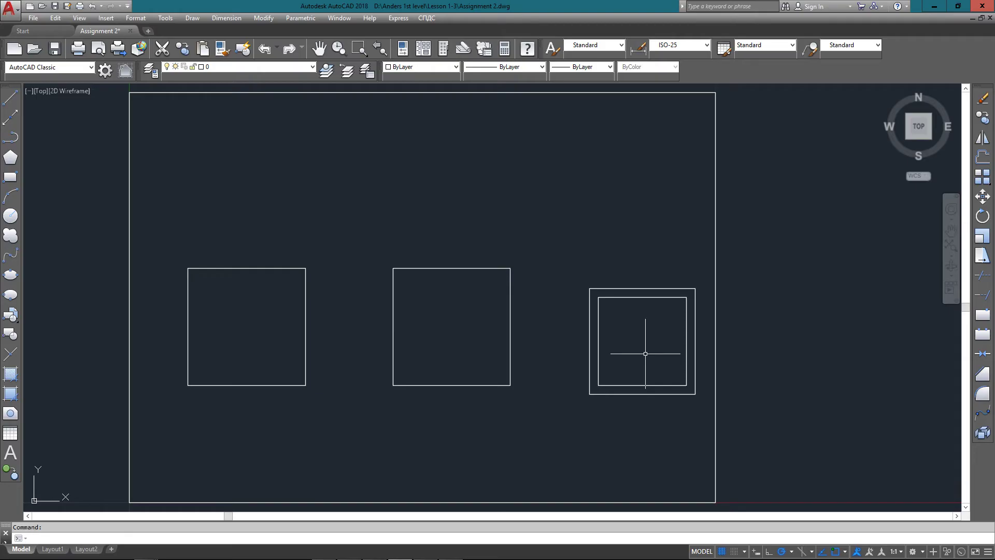
{"action": "type", "text": "l"}
{"action": "key", "text": "Return"}
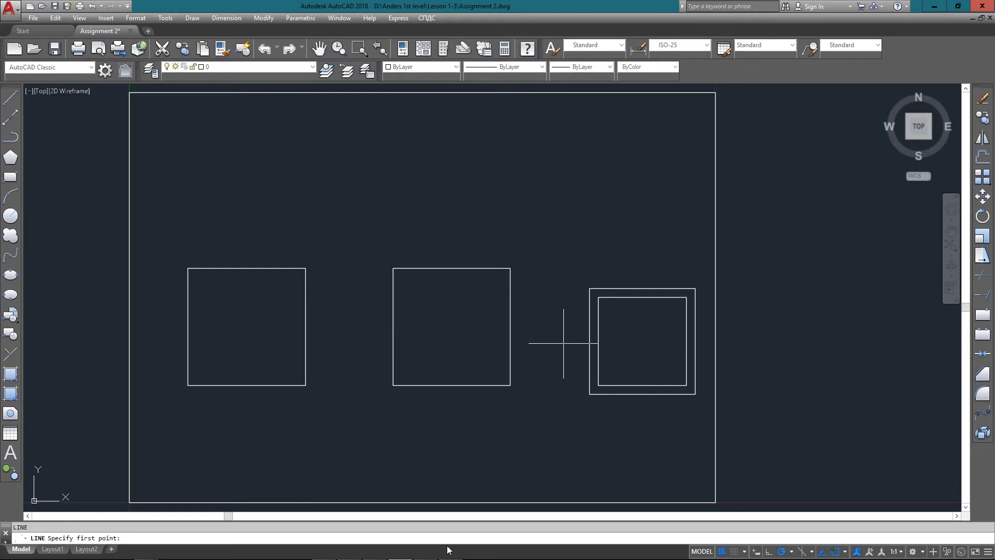
{"action": "type", "text": "2,5"}
{"action": "key", "text": "Return"}
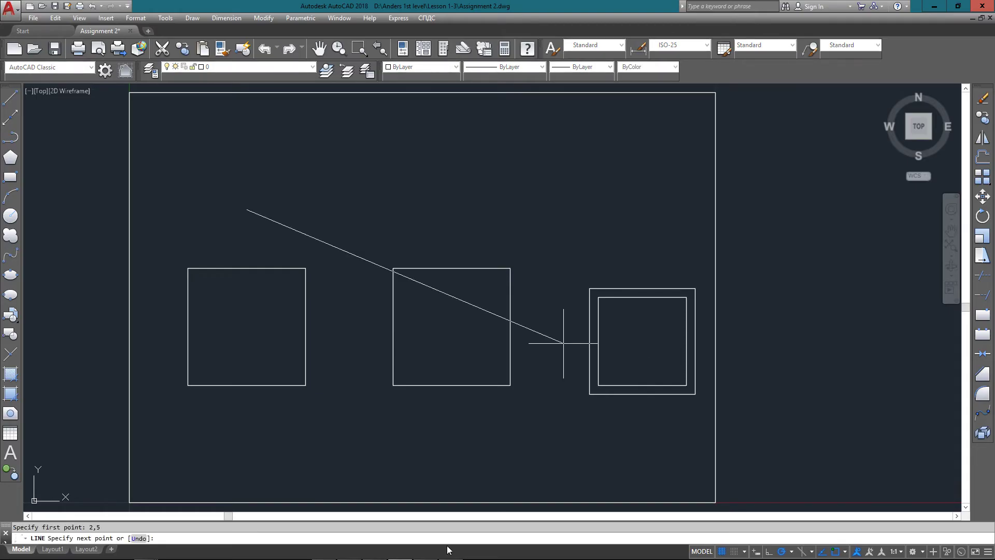
{"action": "type", "text": "2,6"}
{"action": "key", "text": "Return"}
{"action": "key", "text": "Return"}
Draw a horizontal line from 1,6 to 3,6 across the vertical line's top
{"action": "key", "text": "Return"}
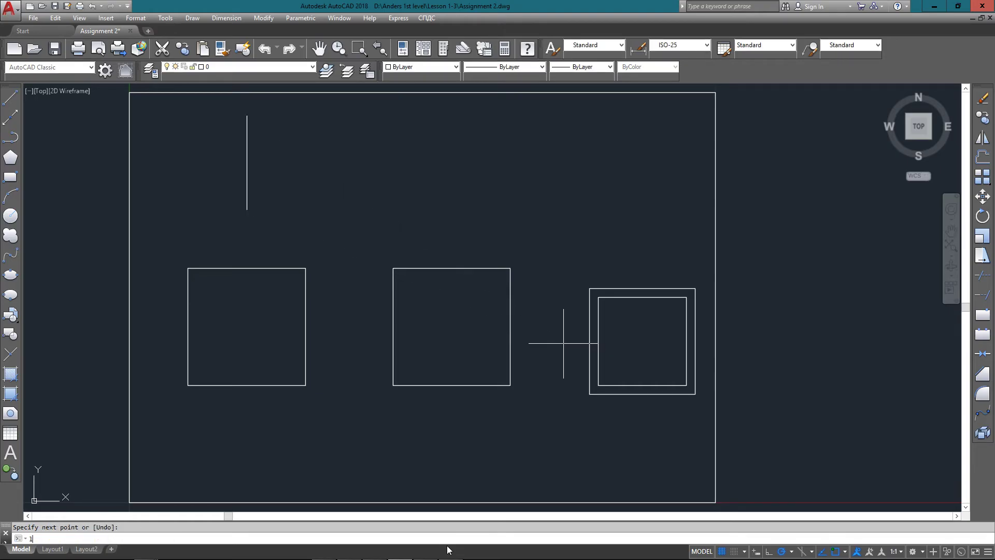
{"action": "type", "text": "1,6"}
{"action": "key", "text": "Return"}
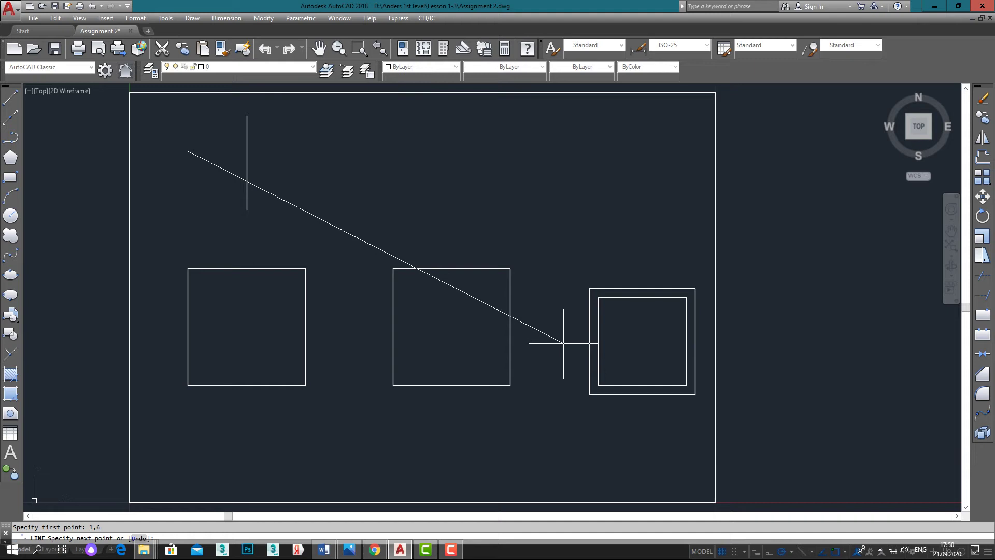
{"action": "type", "text": "3,6"}
{"action": "key", "text": "Return"}
{"action": "key", "text": "Return"}
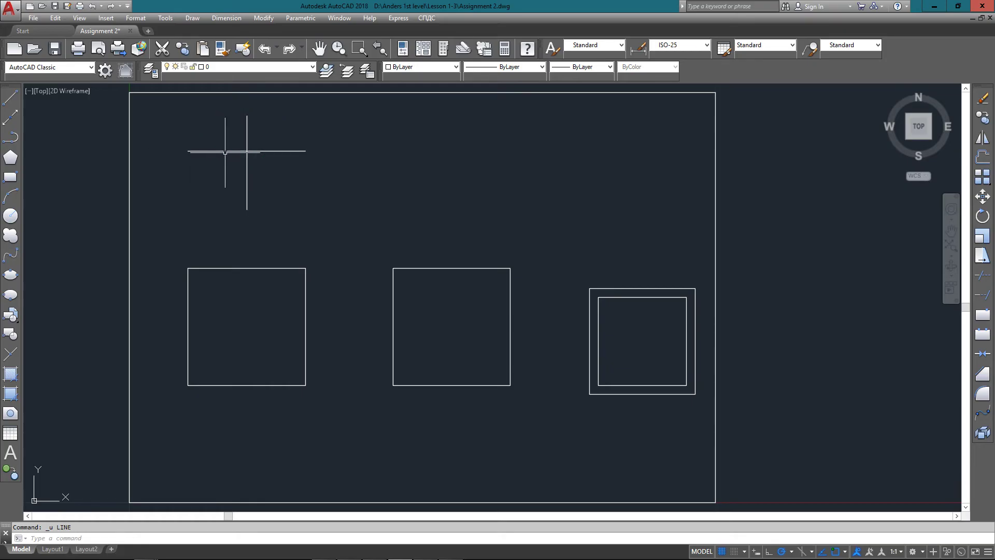
Trim the vertical line above the horizontal line, using the horizontal line as cutting edge
{"action": "type", "text": "tr"}
{"action": "key", "text": "Return"}
{"action": "left_click", "coordinate": [277, 141]}
{"action": "left_click", "coordinate": [265, 158]}
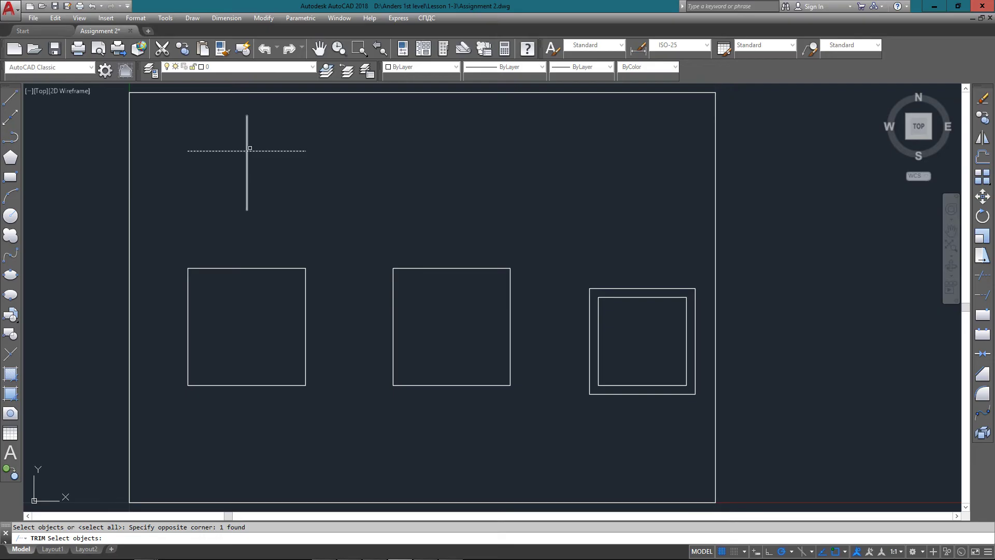
{"action": "key", "text": "Return"}
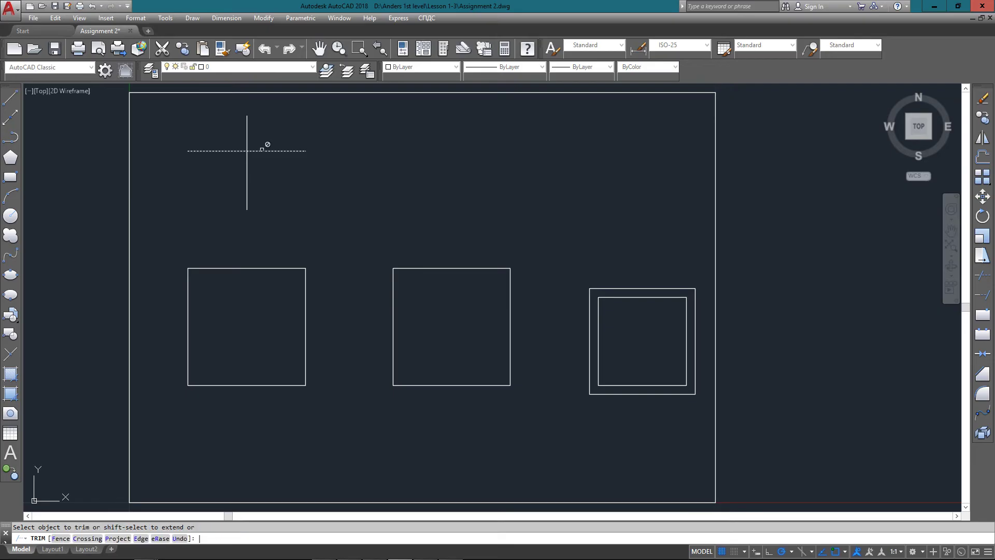
{"action": "key", "text": "Return"}
{"action": "key", "text": "Return"}
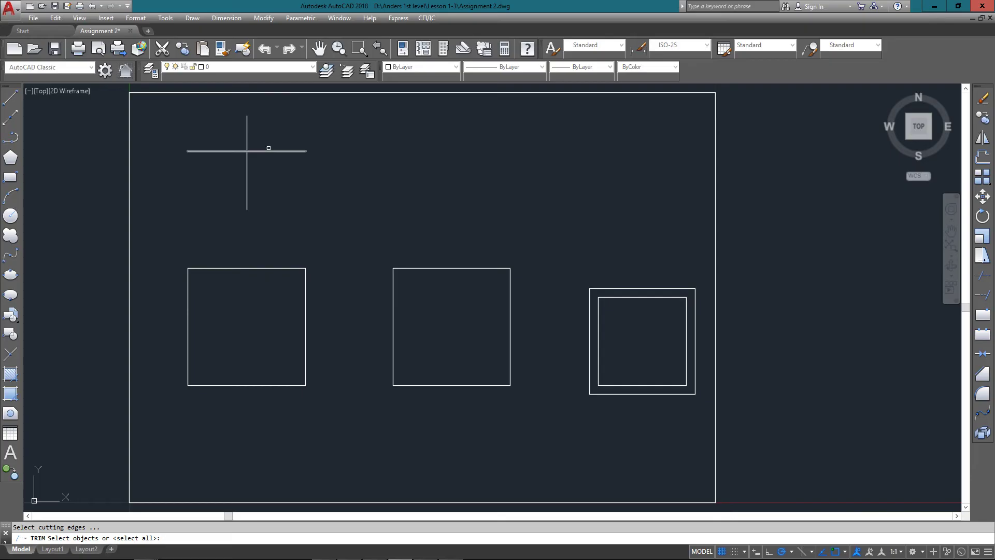
{"action": "left_click", "coordinate": [275, 141]}
{"action": "left_click", "coordinate": [263, 162]}
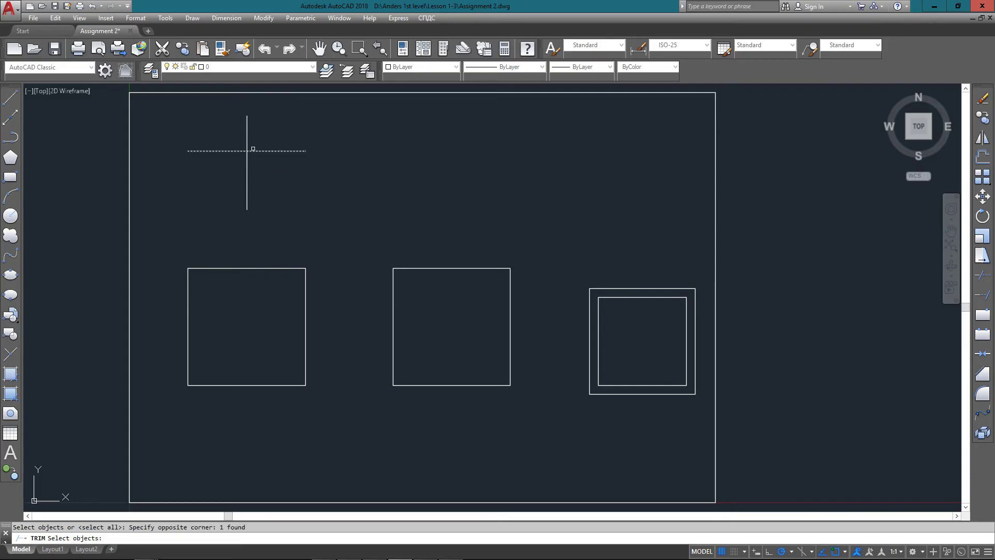
{"action": "key", "text": "Return"}
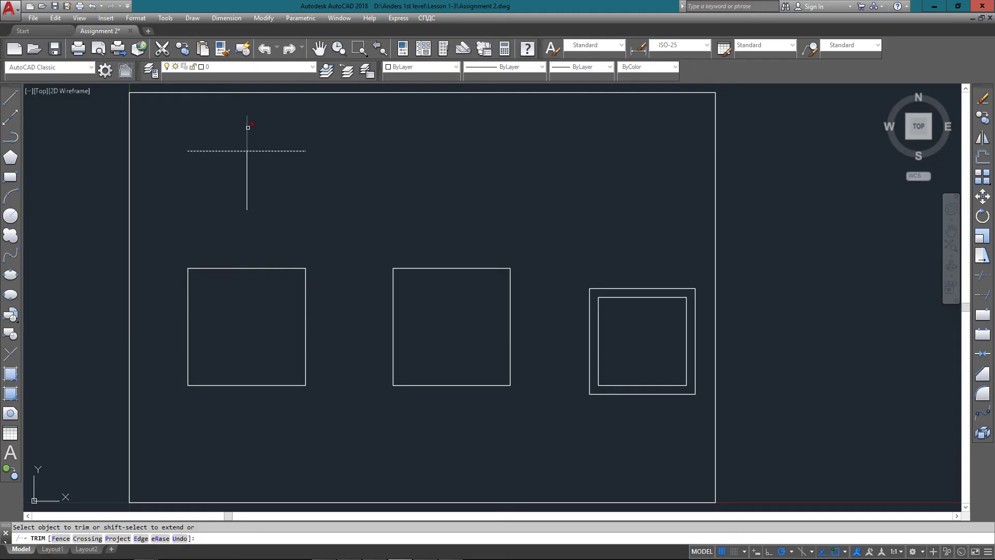
{"action": "left_click", "coordinate": [247, 127]}
{"action": "key", "text": "Escape"}
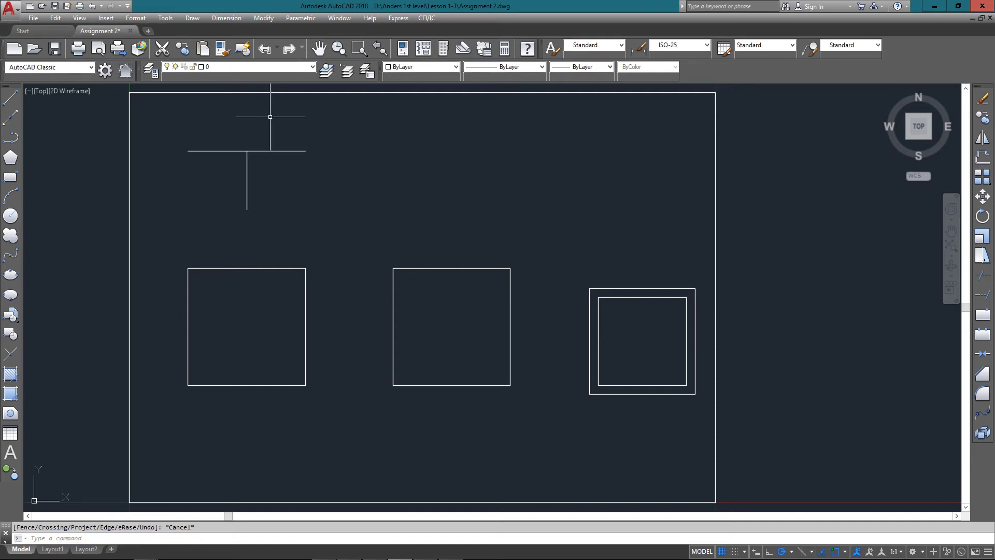
Draw a horizontal line from 4,6.5 to 6,6.5
{"action": "type", "text": "l"}
{"action": "key", "text": "Return"}
{"action": "type", "text": "4"}
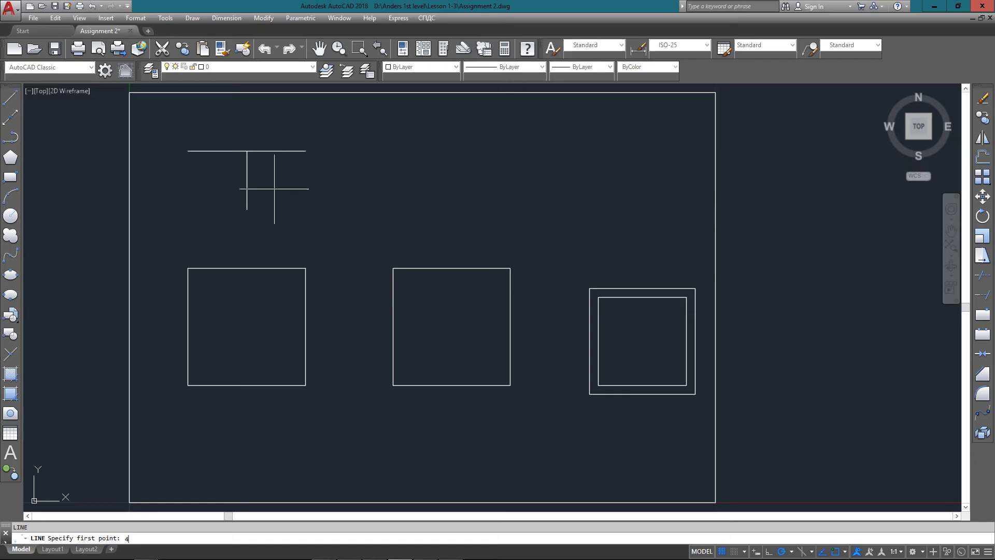
{"action": "type", "text": ",6.5"}
{"action": "key", "text": "Return"}
{"action": "type", "text": "6"}
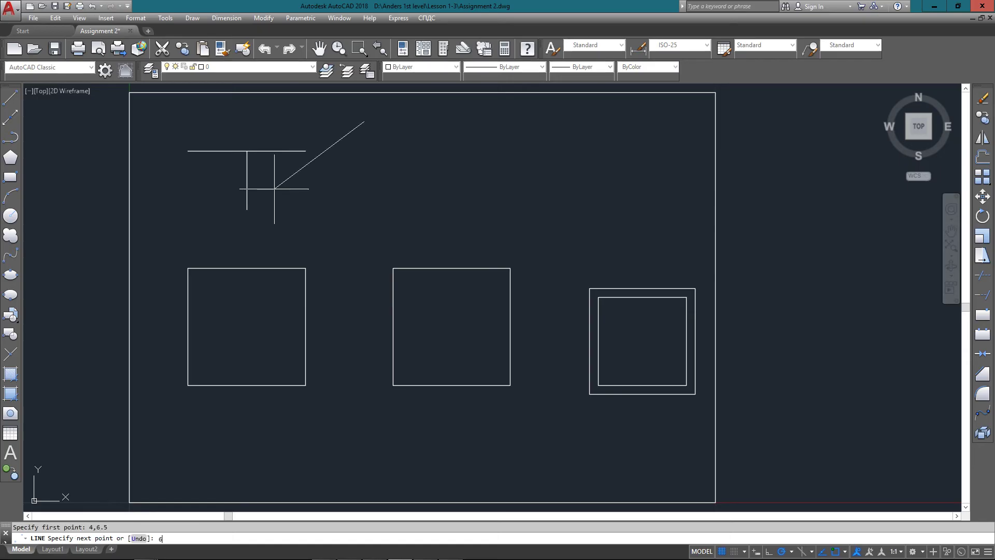
{"action": "type", "text": ",6.5"}
{"action": "key", "text": "Return"}
Draw a vertical line from 5,5 to 5,6 below it
{"action": "key", "text": "Return"}
{"action": "type", "text": "l"}
{"action": "key", "text": "Return"}
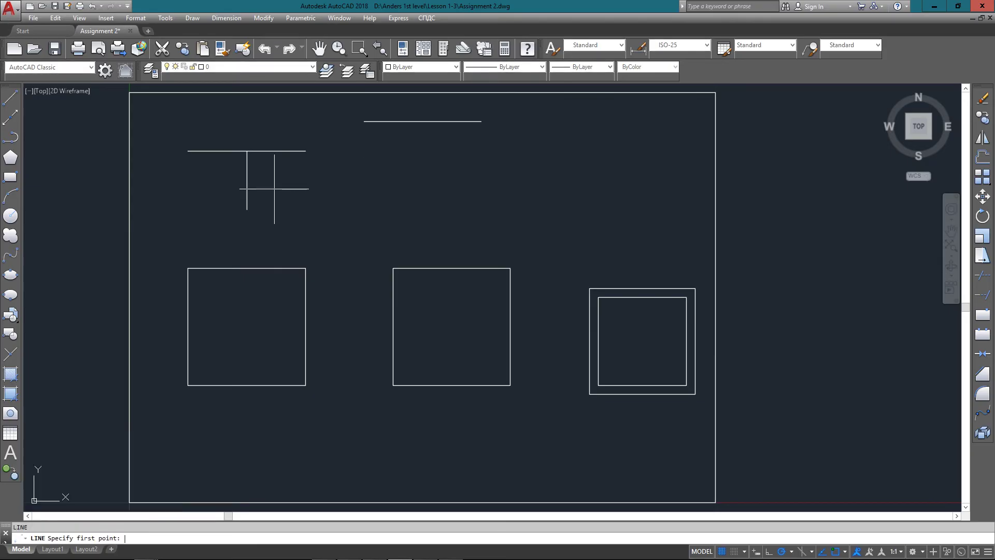
{"action": "type", "text": "5,5"}
{"action": "key", "text": "Return"}
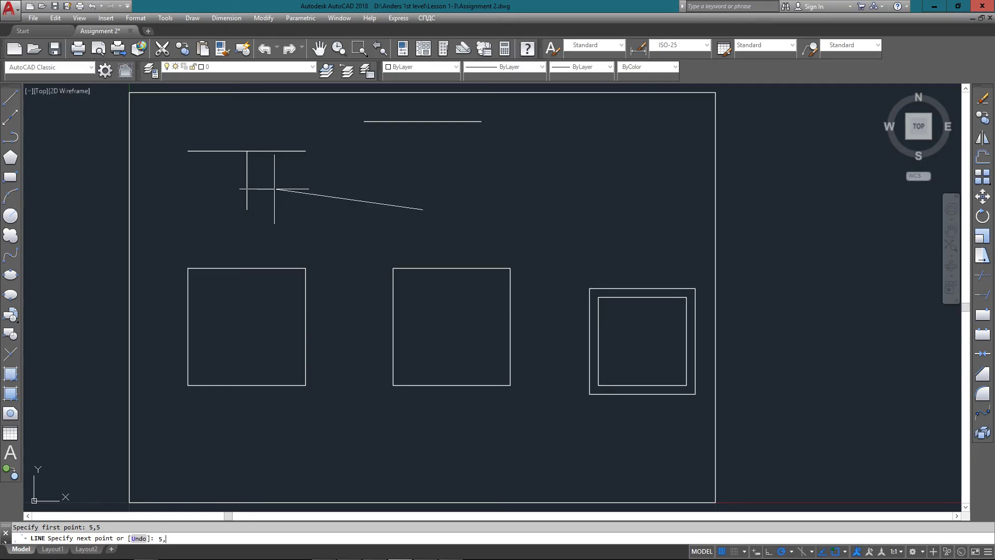
{"action": "type", "text": "5,6"}
{"action": "key", "text": "Return"}
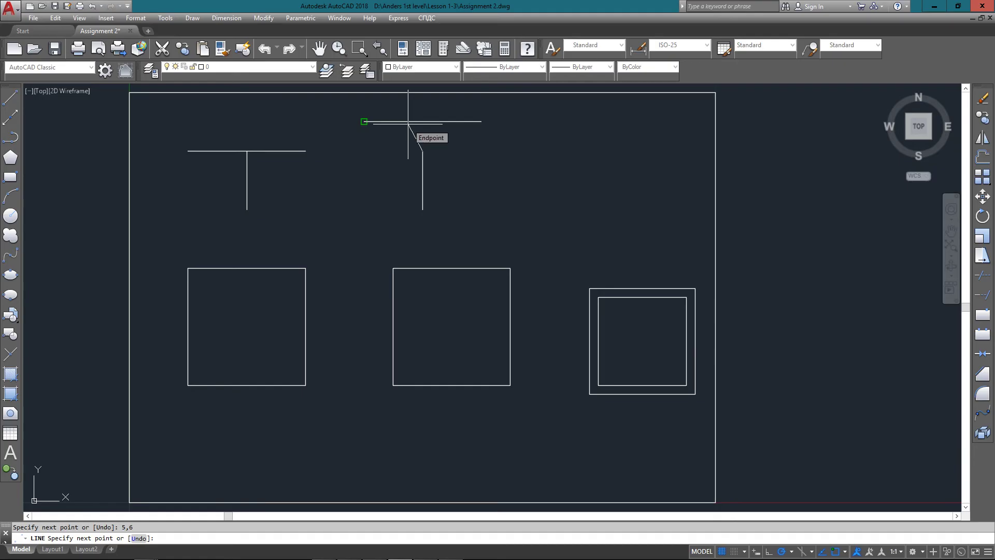
{"action": "key", "text": "Return"}
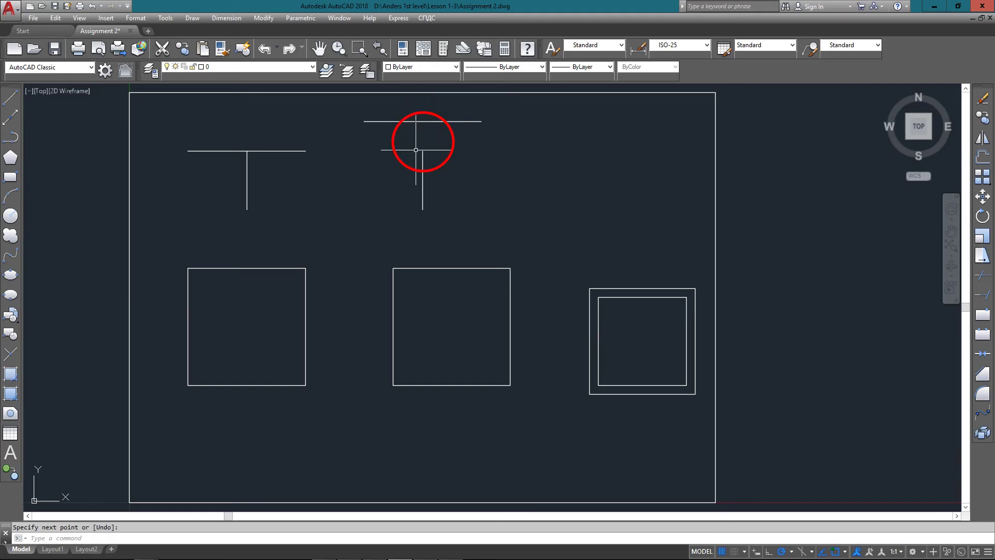
Extend the vertical line at x=5 up to the horizontal line at y=6.5
{"action": "type", "text": "ex"}
{"action": "key", "text": "Return"}
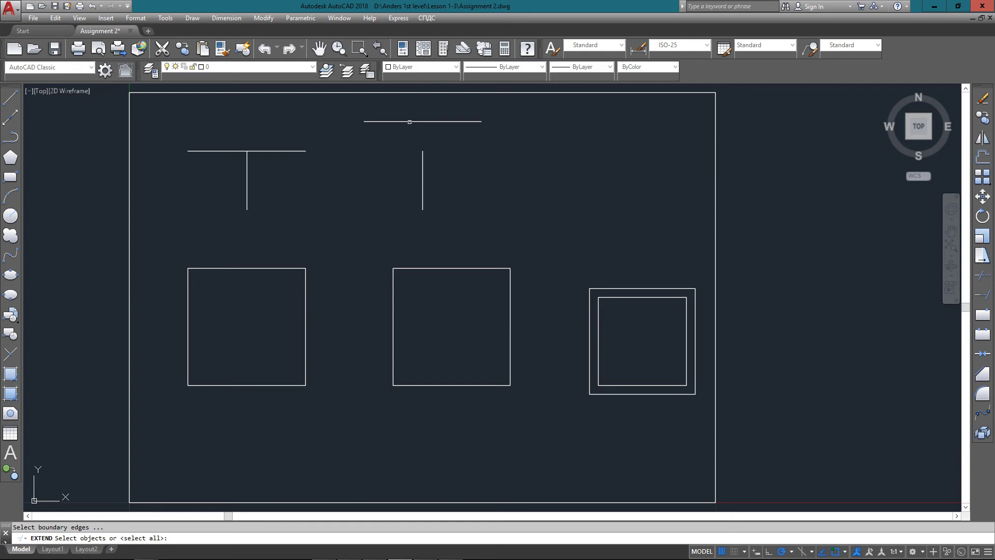
{"action": "left_click", "coordinate": [421, 115]}
{"action": "left_click", "coordinate": [416, 128]}
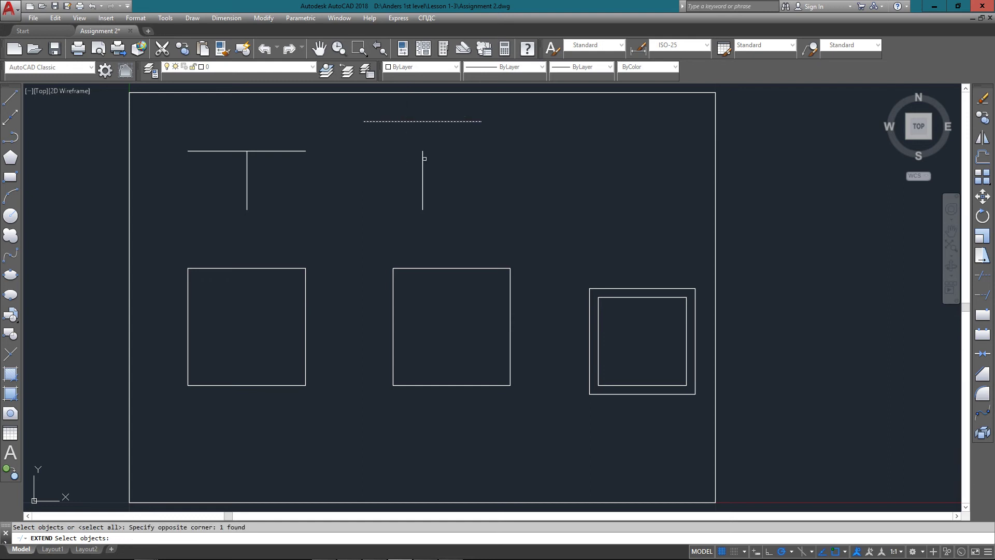
{"action": "key", "text": "Return"}
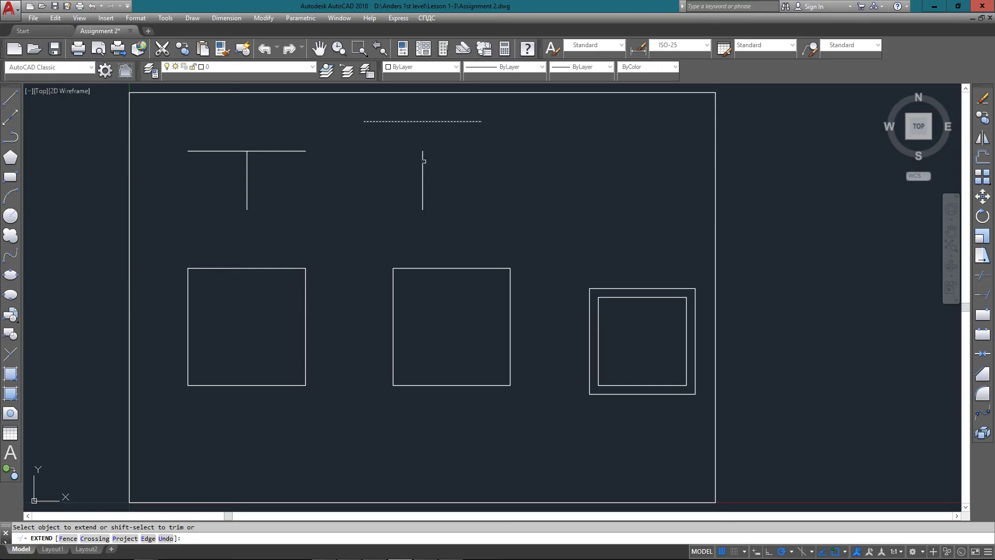
{"action": "left_click", "coordinate": [422, 164]}
{"action": "key", "text": "Return"}
{"action": "scroll", "coordinate": [420, 112], "scroll_direction": "up", "scroll_amount": 8}
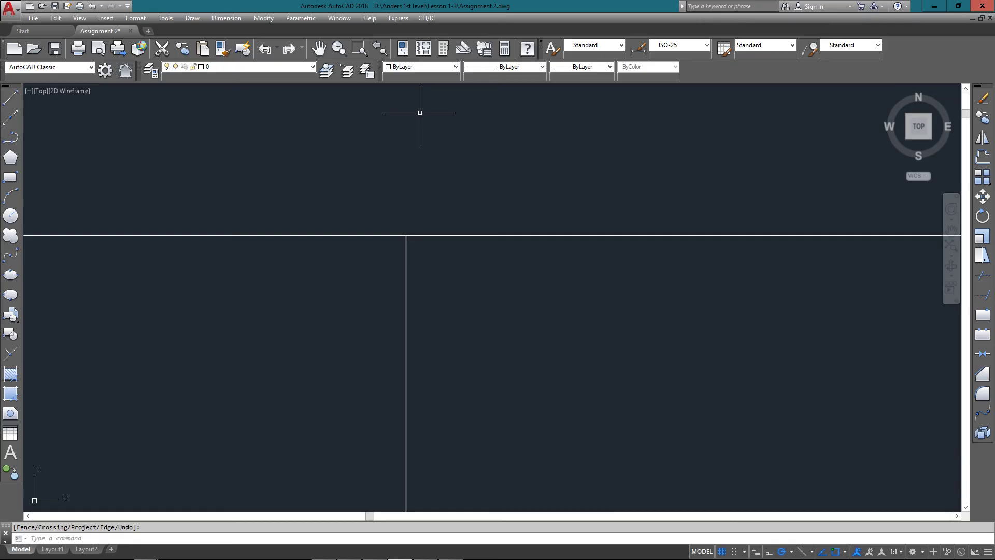
{"action": "key", "text": "ctrl+z"}
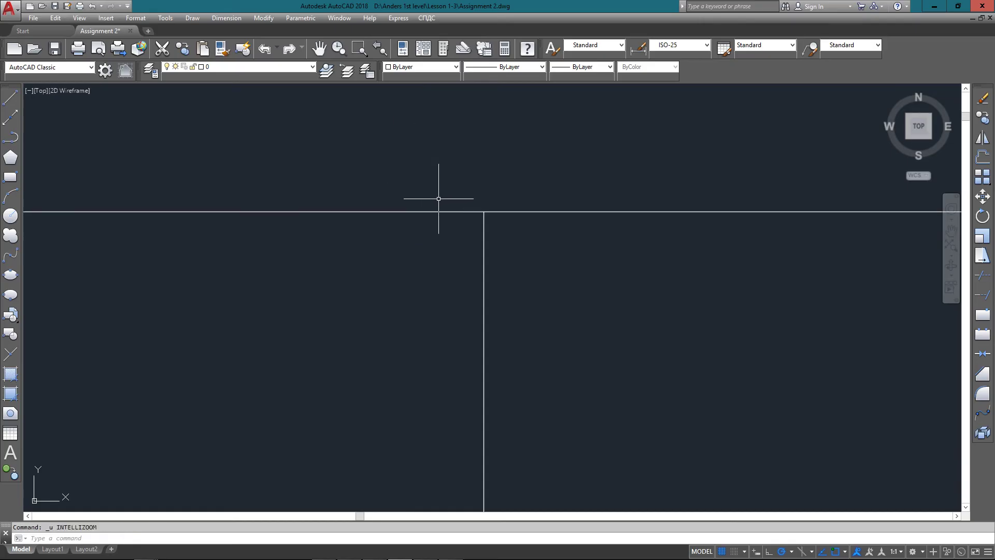
{"action": "key", "text": "ctrl+z"}
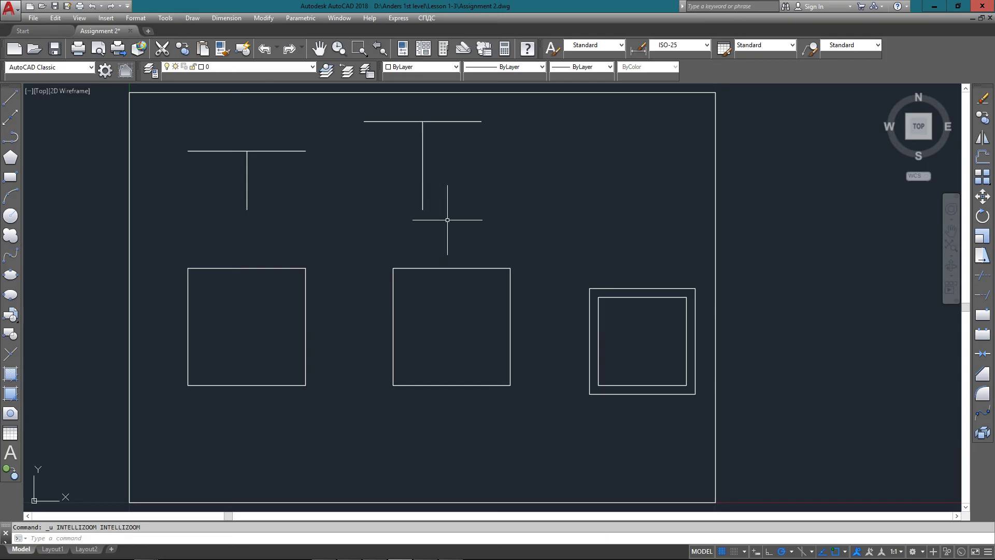
Draw a circle centred at 7.5,5.5 with the default 0.5 radius
{"action": "type", "text": "ci"}
{"action": "key", "text": "Return"}
{"action": "type", "text": "7."}
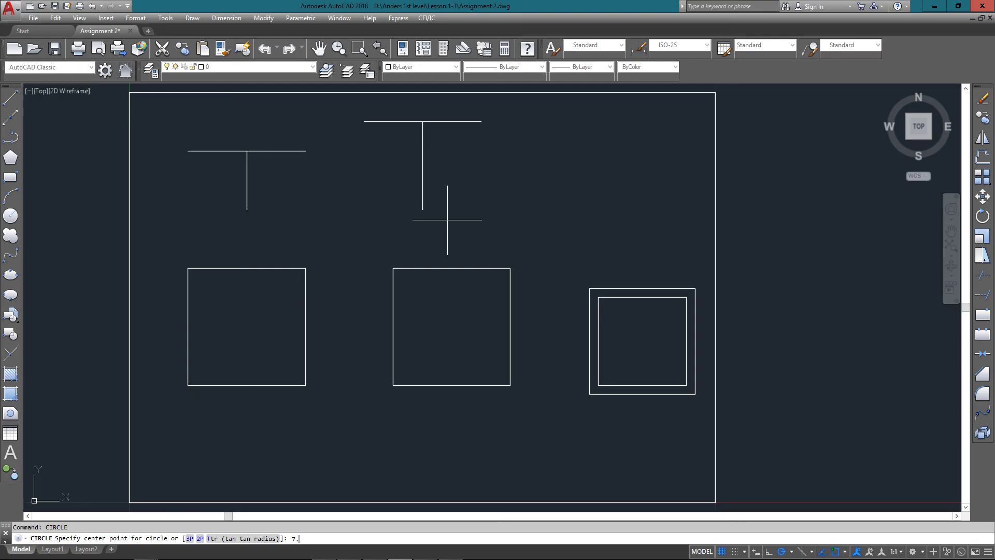
{"action": "type", "text": "5,5.5"}
{"action": "key", "text": "Return"}
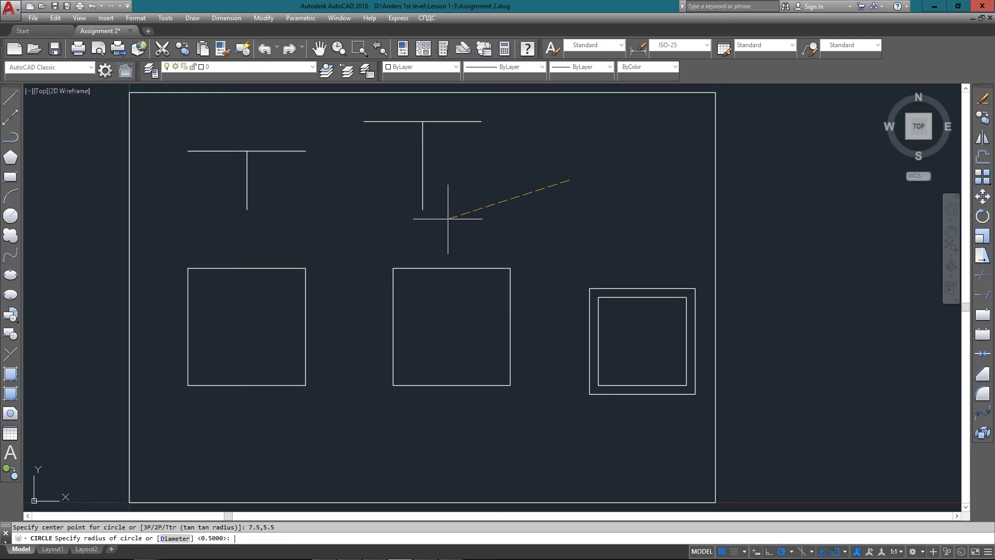
{"action": "key", "text": "Return"}
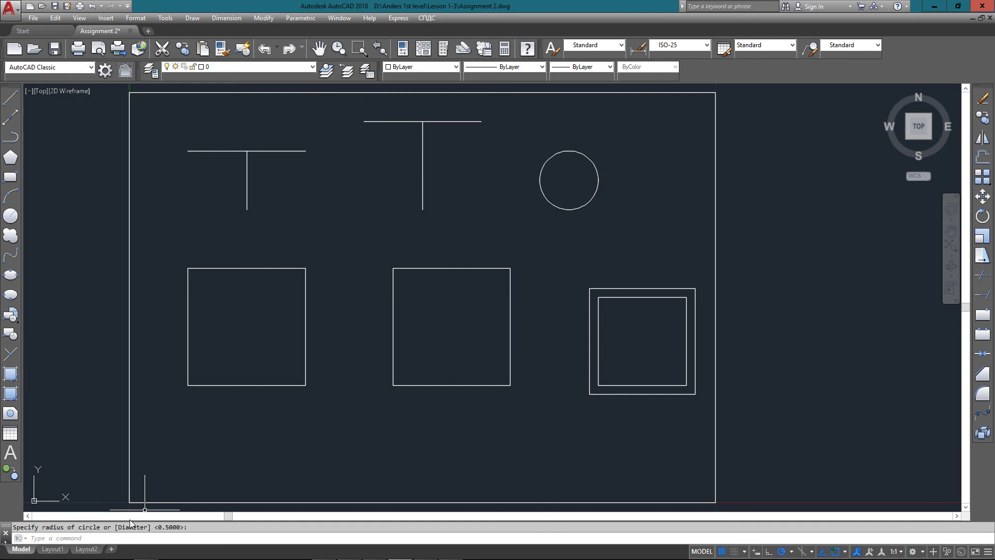
Offset the circle outward by 0.125 to create a concentric outer circle
{"action": "type", "text": "of"}
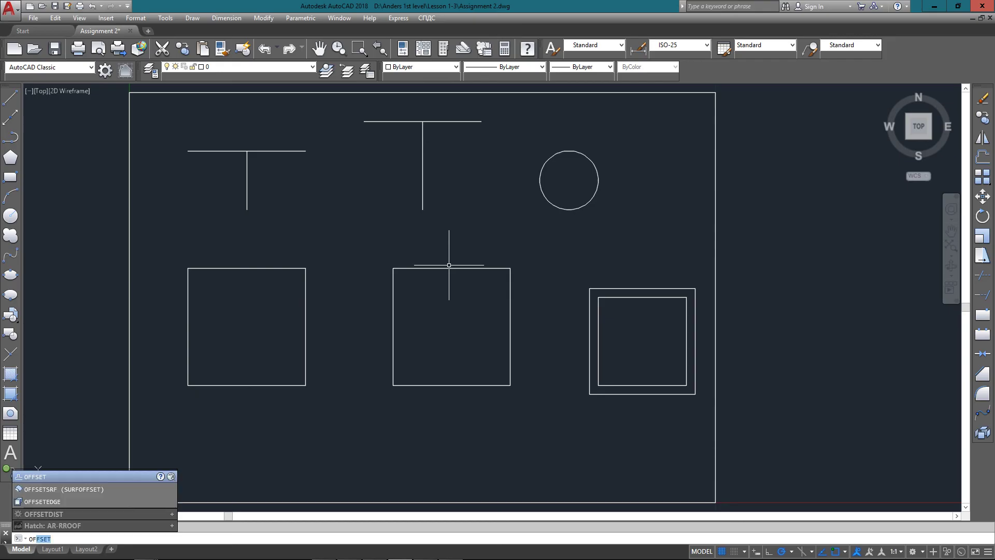
{"action": "key", "text": "Return"}
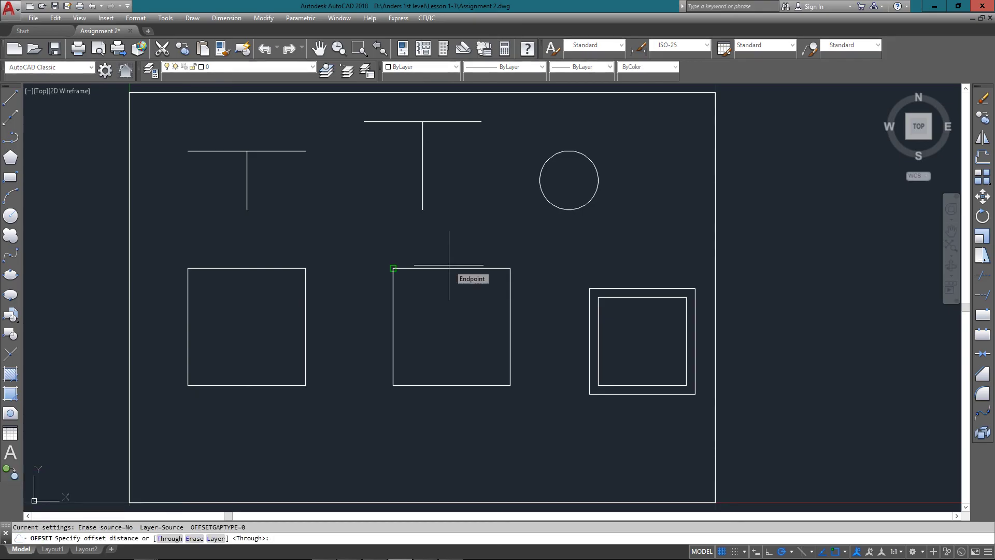
{"action": "type", "text": ".125"}
{"action": "key", "text": "Return"}
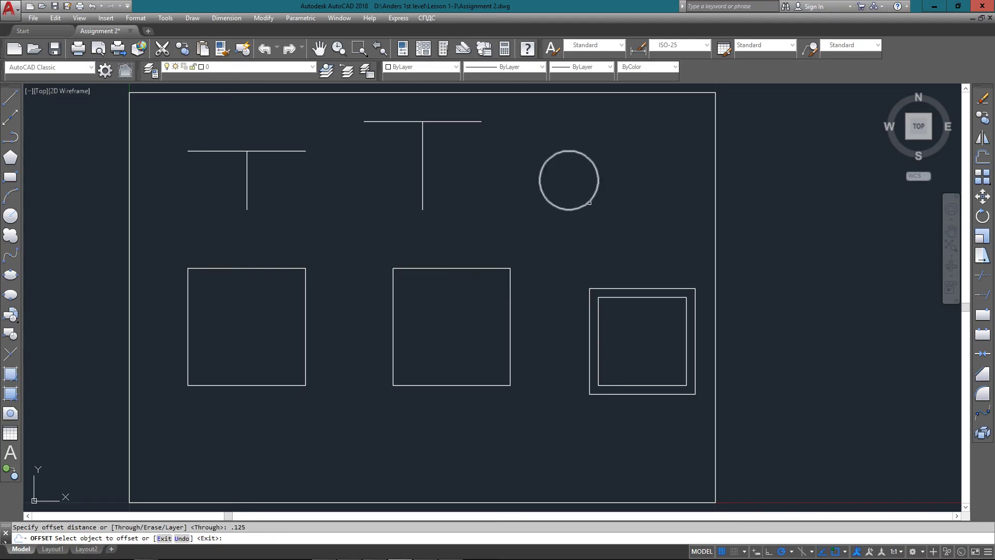
{"action": "left_click", "coordinate": [541, 188]}
{"action": "left_click", "coordinate": [652, 251]}
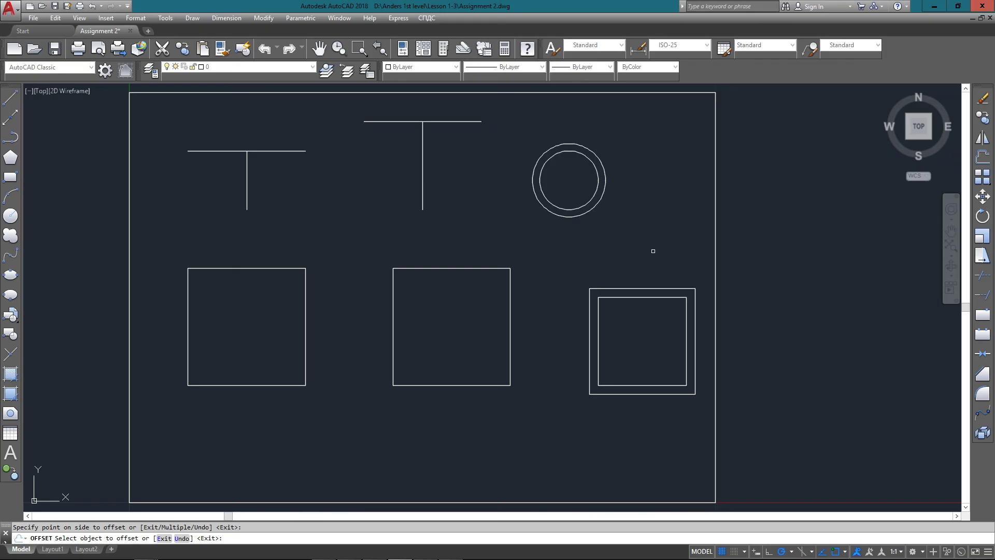
{"action": "key", "text": "Escape"}
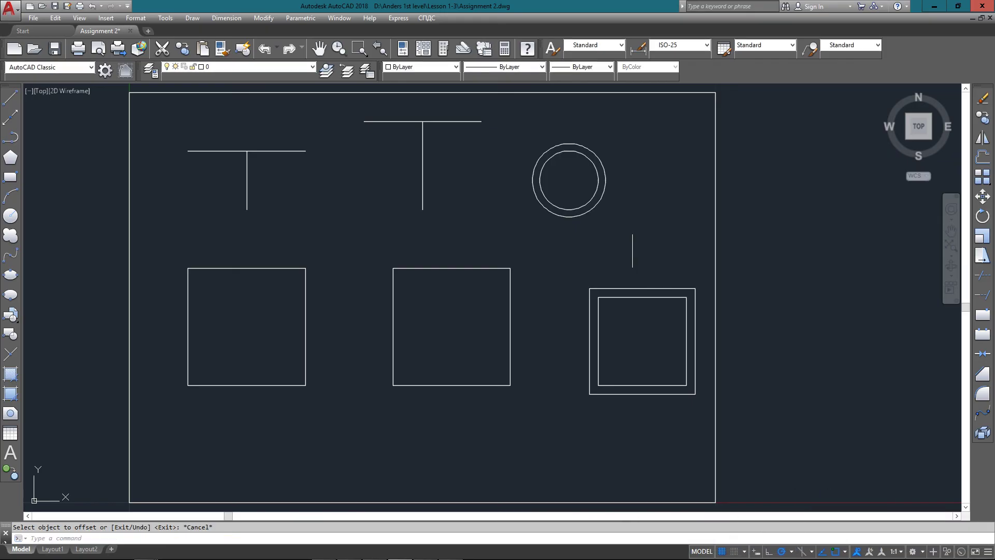
Enable the Midpoint object snap in Drafting Settings
{"action": "left_click", "coordinate": [626, 233]}
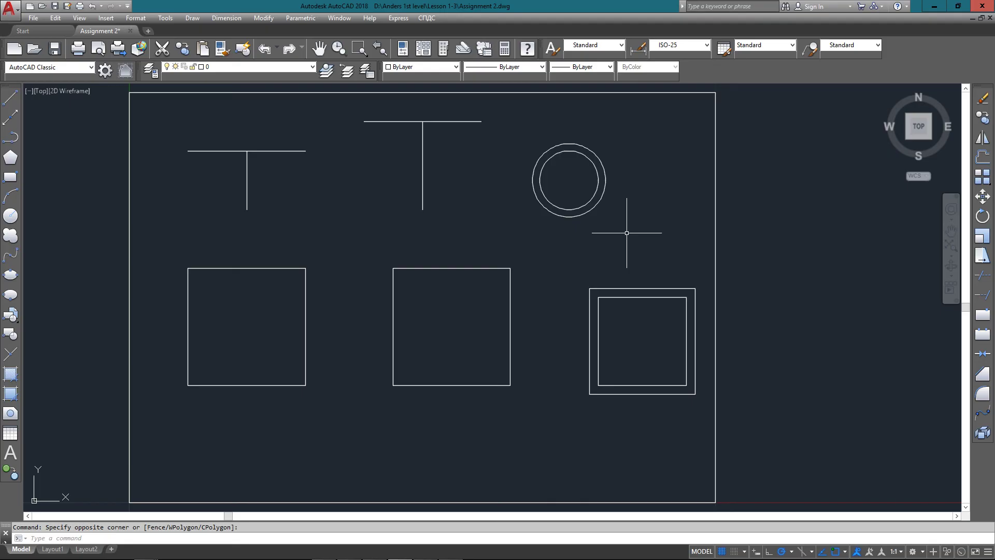
{"action": "type", "text": "OS"}
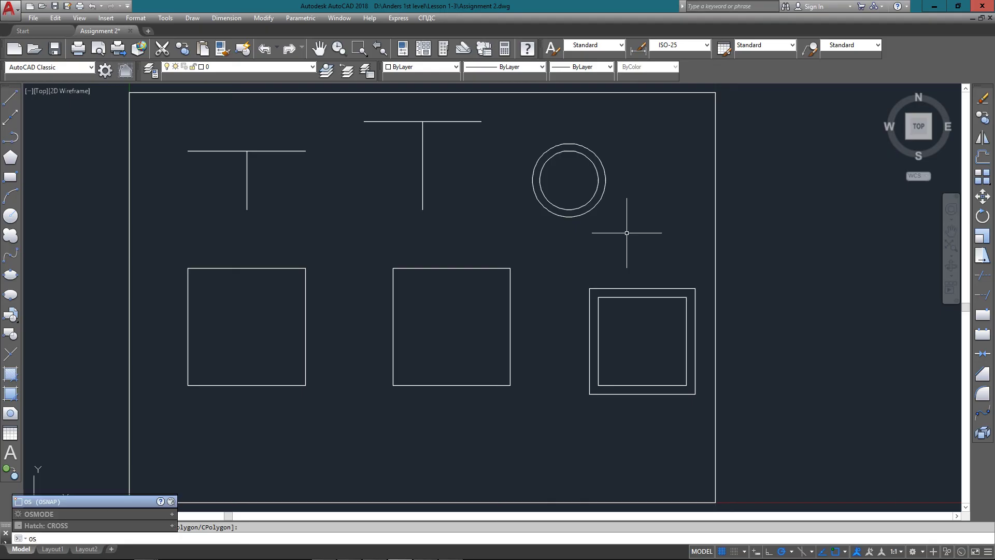
{"action": "key", "text": "Return"}
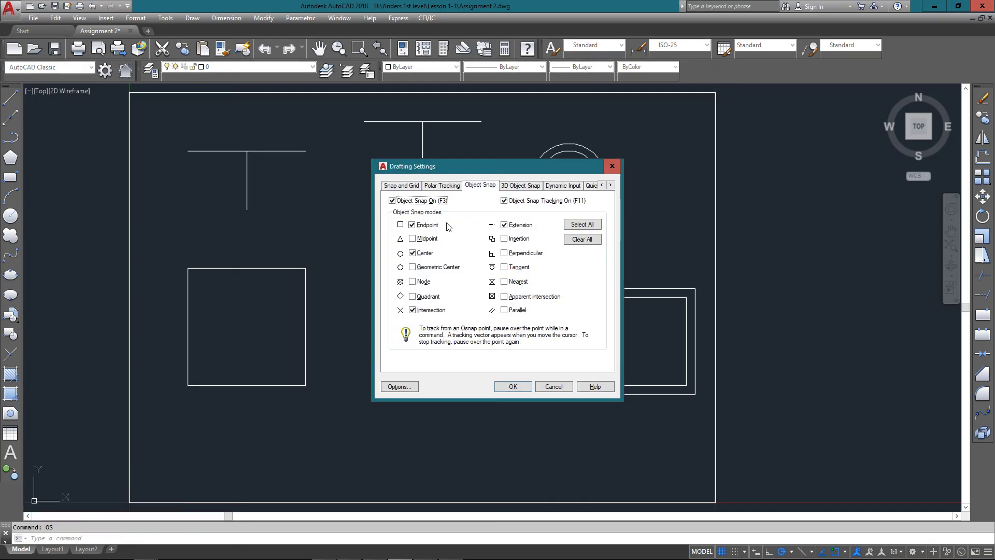
{"action": "left_click", "coordinate": [406, 202]}
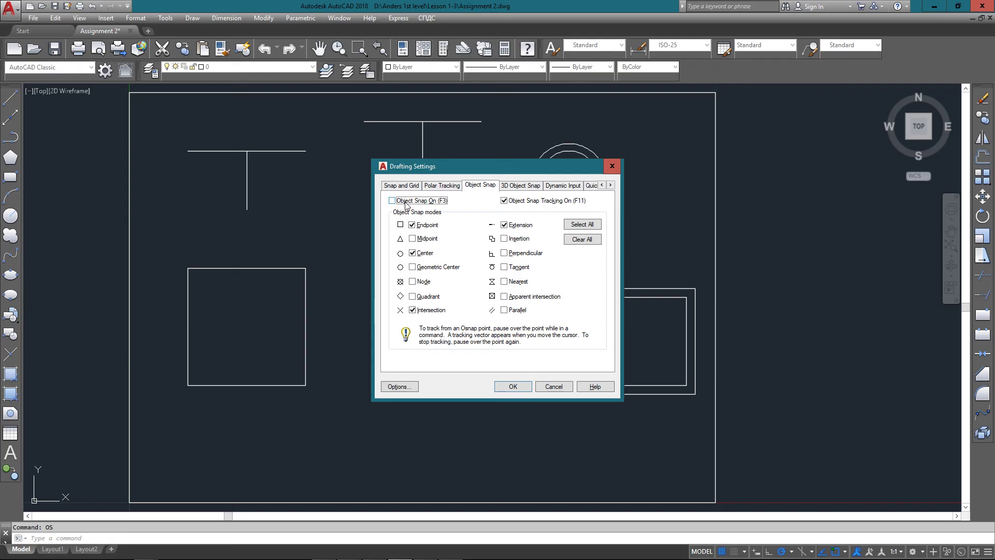
{"action": "left_click", "coordinate": [426, 239]}
{"action": "left_click", "coordinate": [513, 386]}
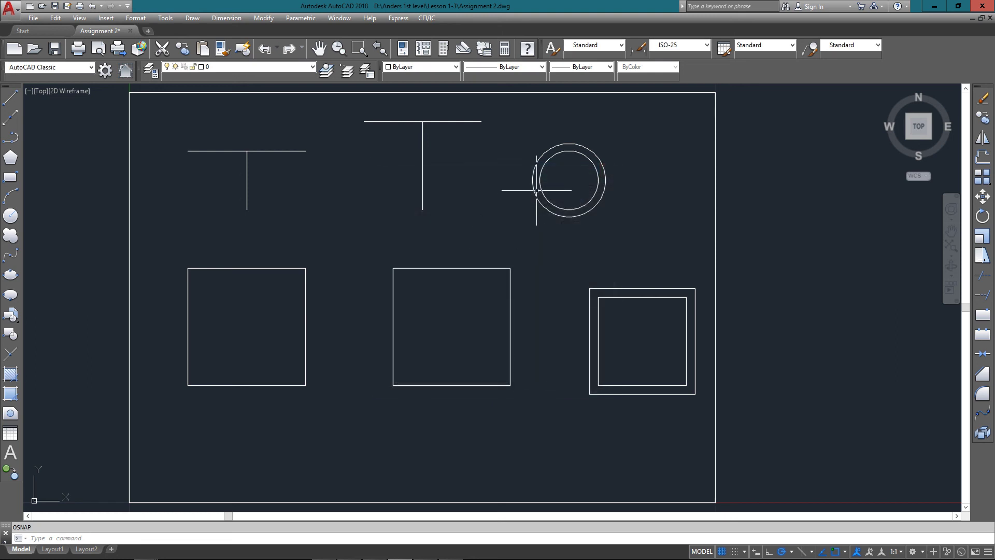
Start a line with its first point snapped to the circle's centre
{"action": "type", "text": "line"}
{"action": "key", "text": "Return"}
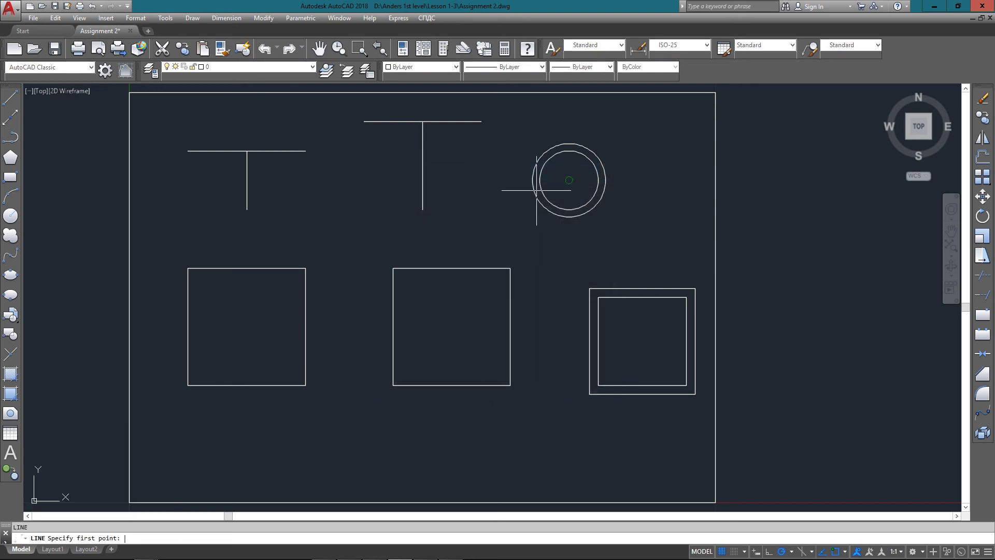
{"action": "left_click", "coordinate": [569, 180]}
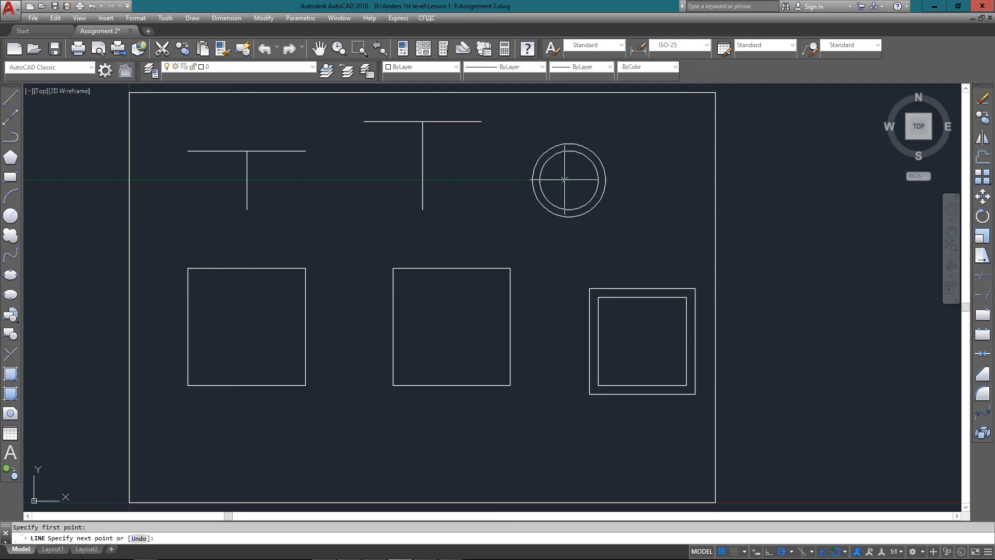